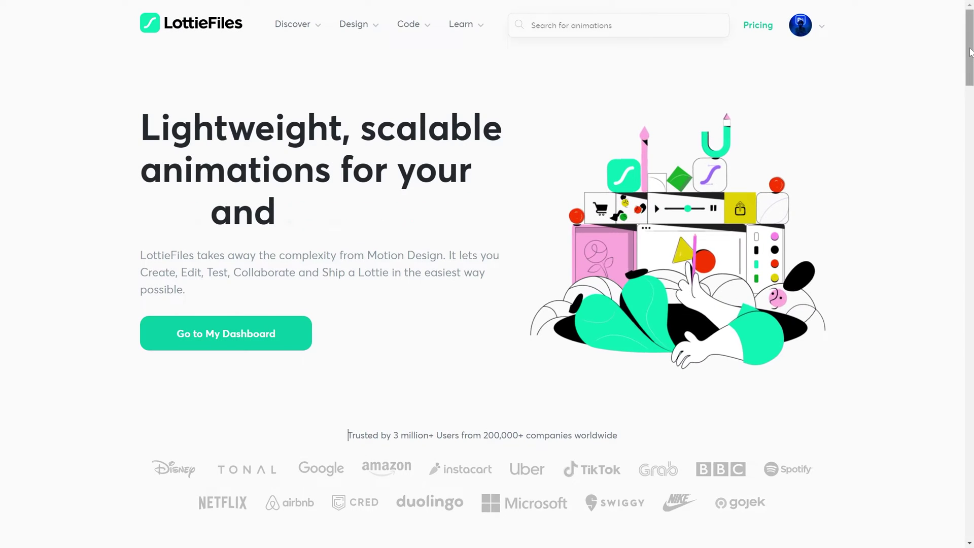
Step: Search LottieFiles for 'subscribe' animations and scroll through the results
left_click(584, 25)
type("subs")
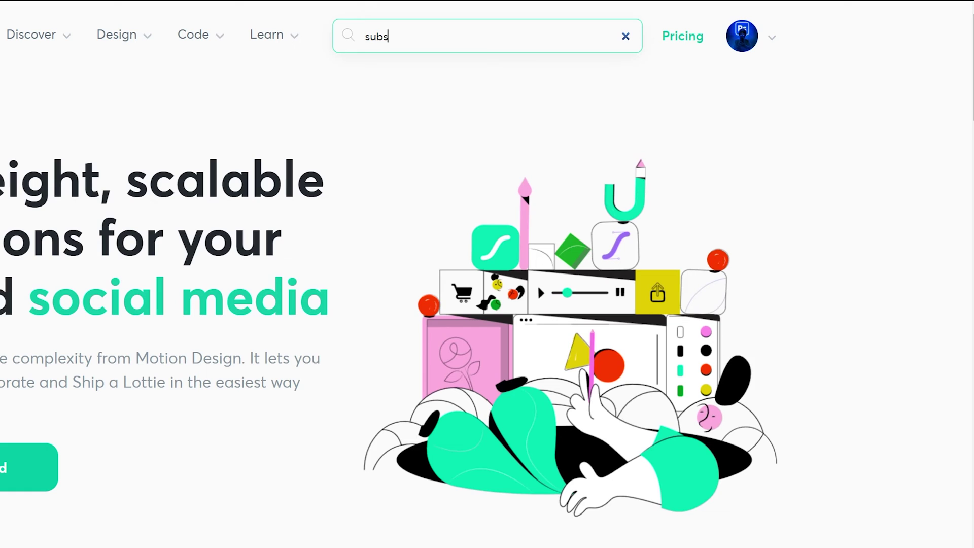
type("cribe")
key("Return")
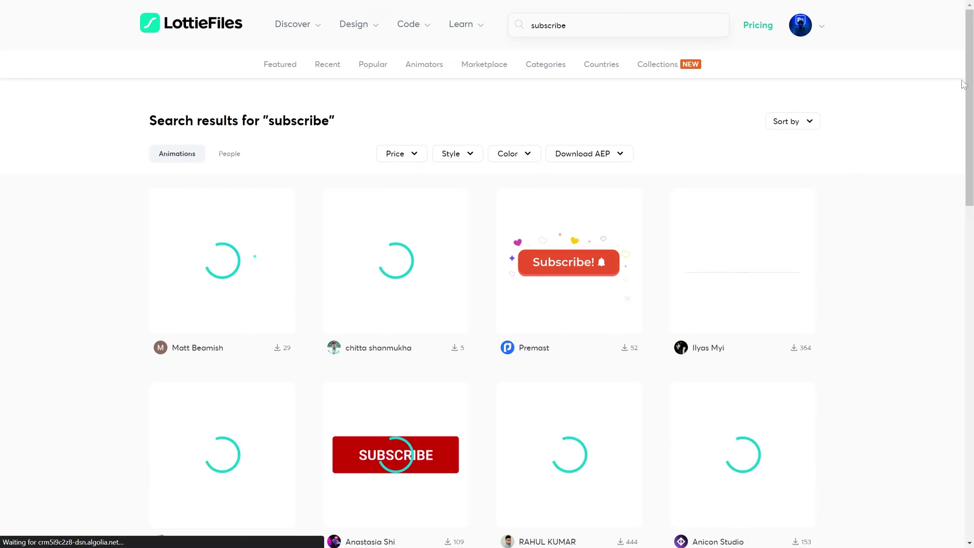
scroll(967, 81, "down", 1)
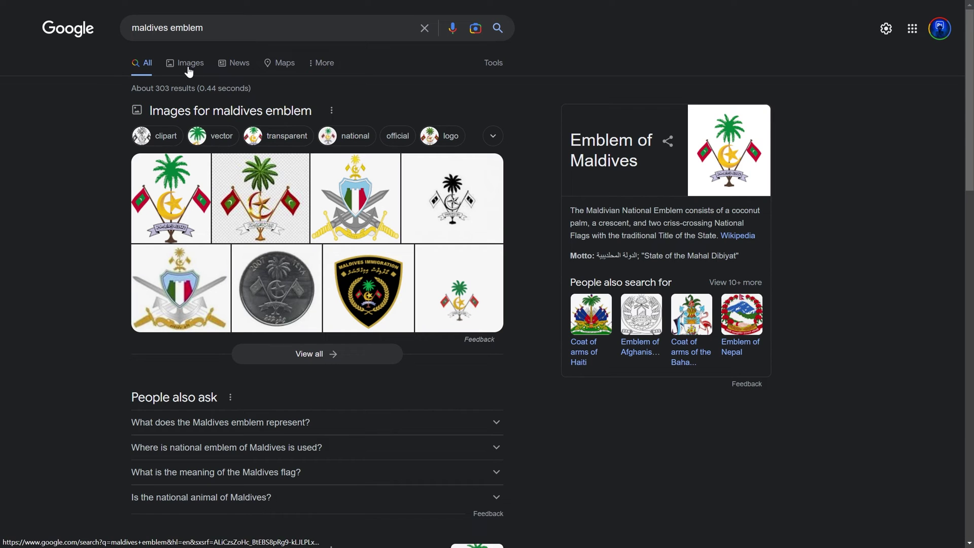
Step: Show Google image results for 'maldives emblem' and zoom into the PNGWing reference image
left_click(189, 72)
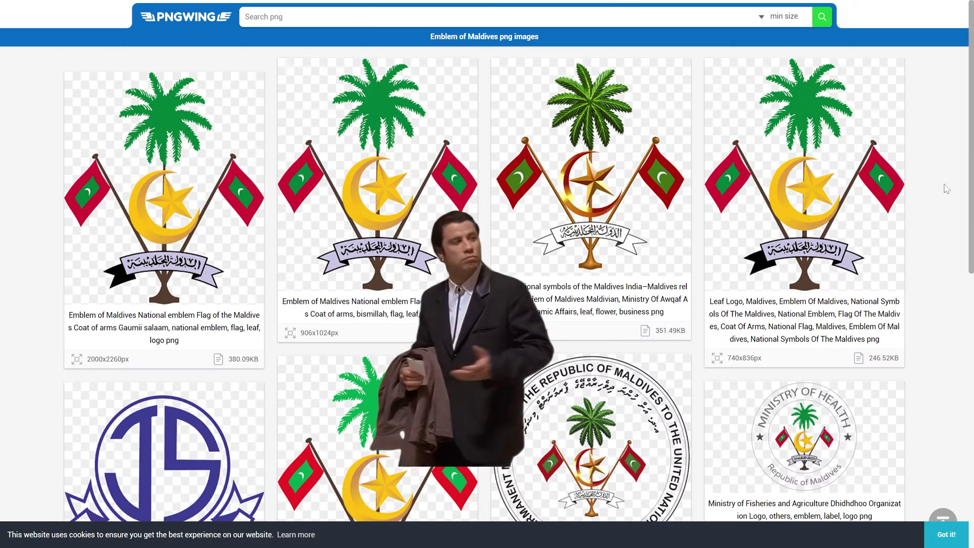
scroll(971, 121, "down", 1)
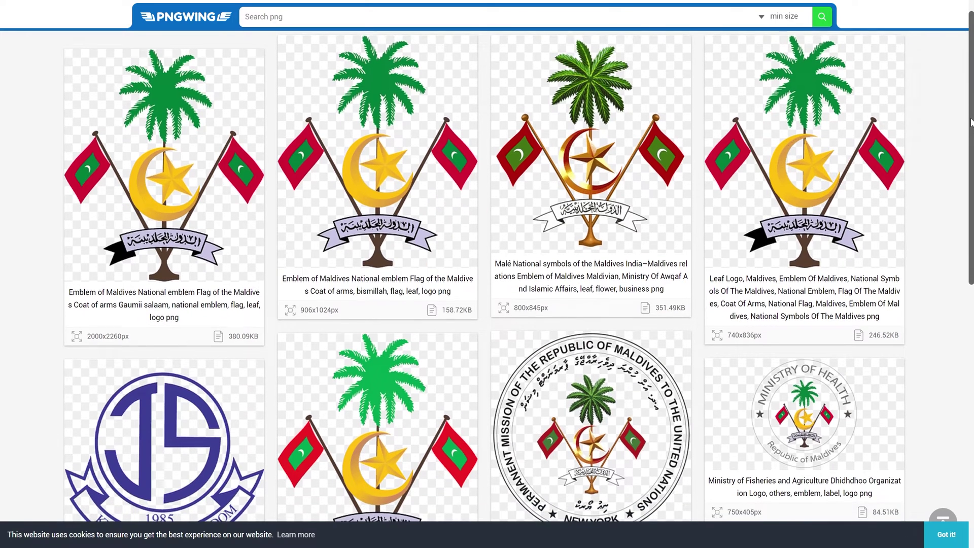
left_click_drag(971, 121, 971, 178)
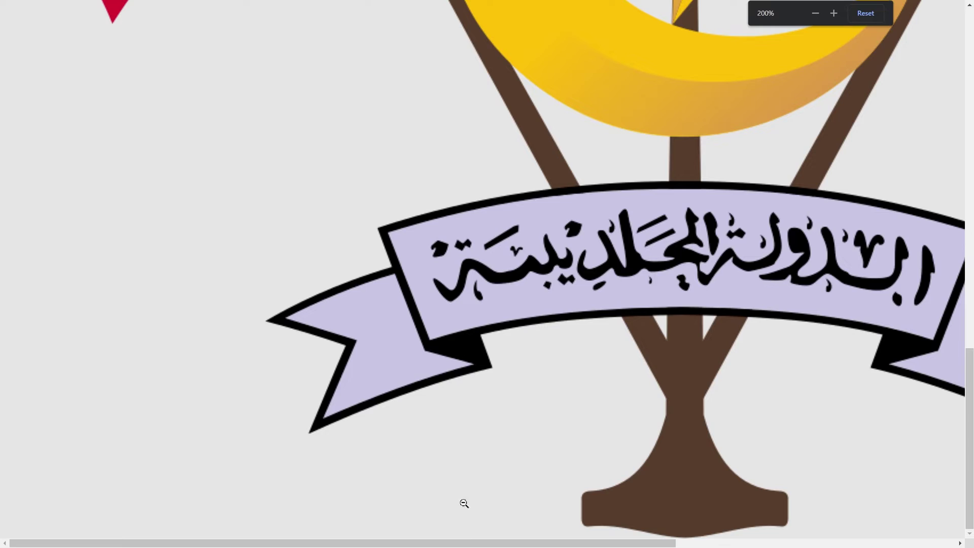
scroll(465, 504, "right", 4)
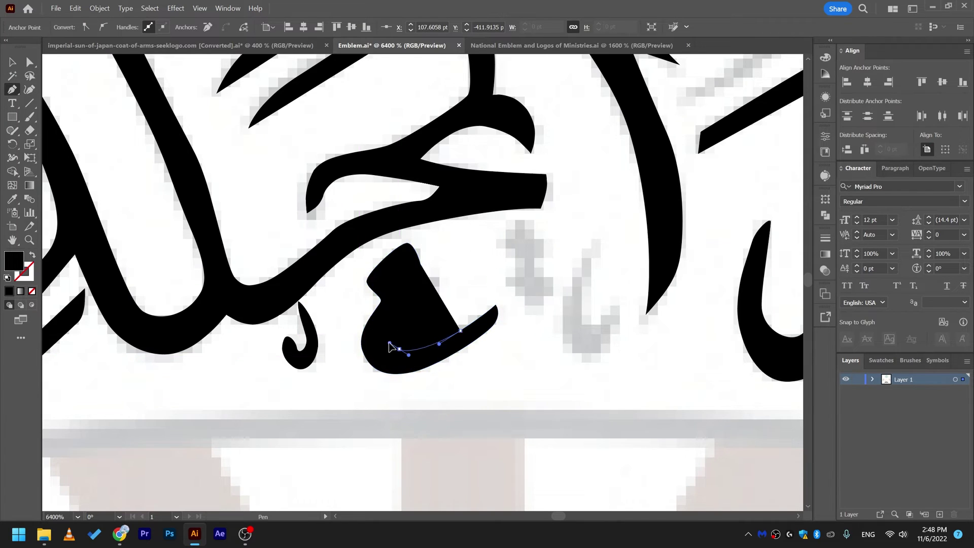
Step: Reshape the traced calligraphy letter's curve and check the paths in Outline view
left_click_drag(416, 260, 417, 259)
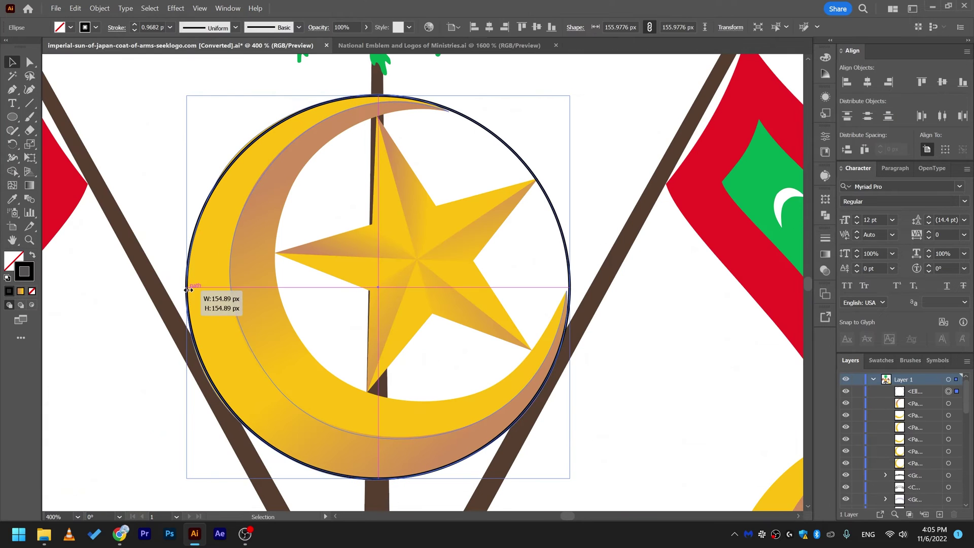
key("ctrl+y")
key("ctrl+y")
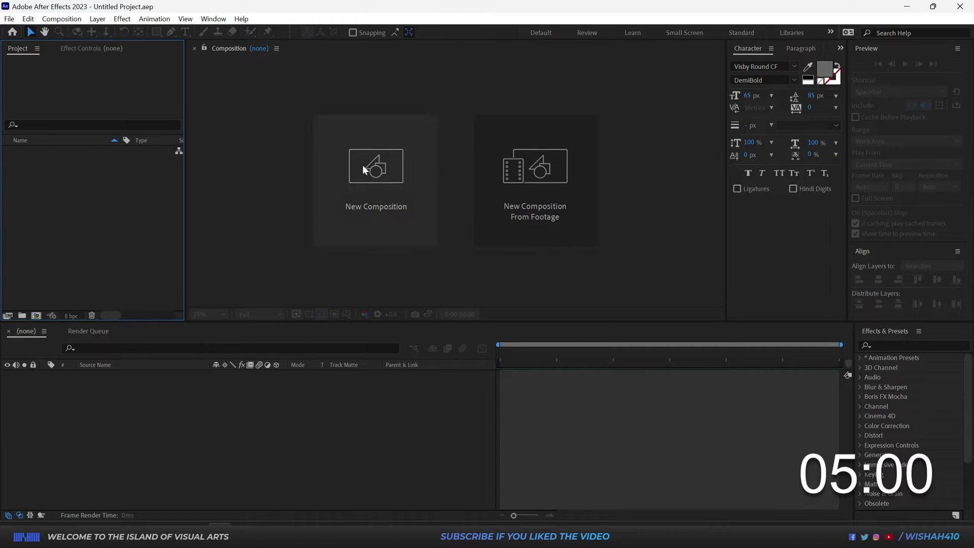
Step: Create a composition named 'Emblem' at 1080 × 1080 and 60 fps
left_click(369, 185)
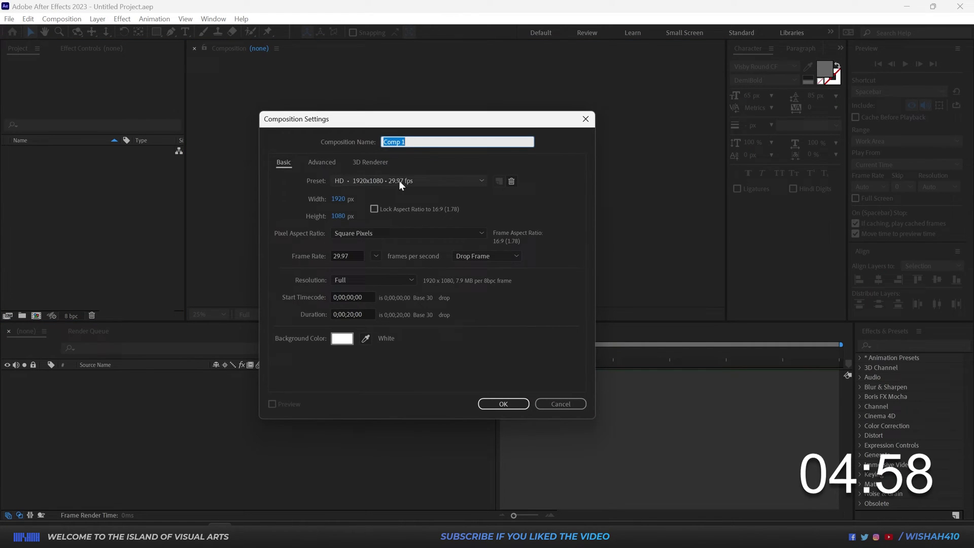
left_click(338, 199)
type("10")
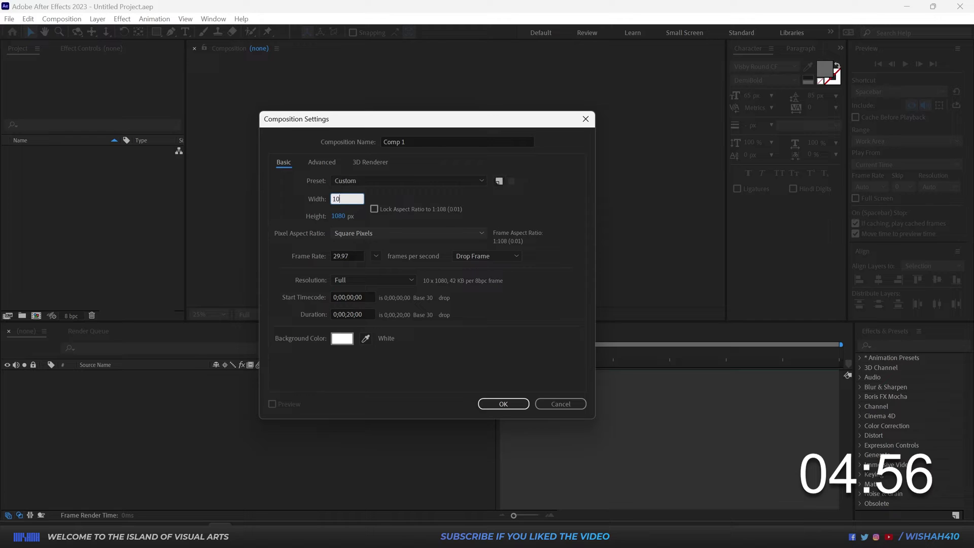
type("0")
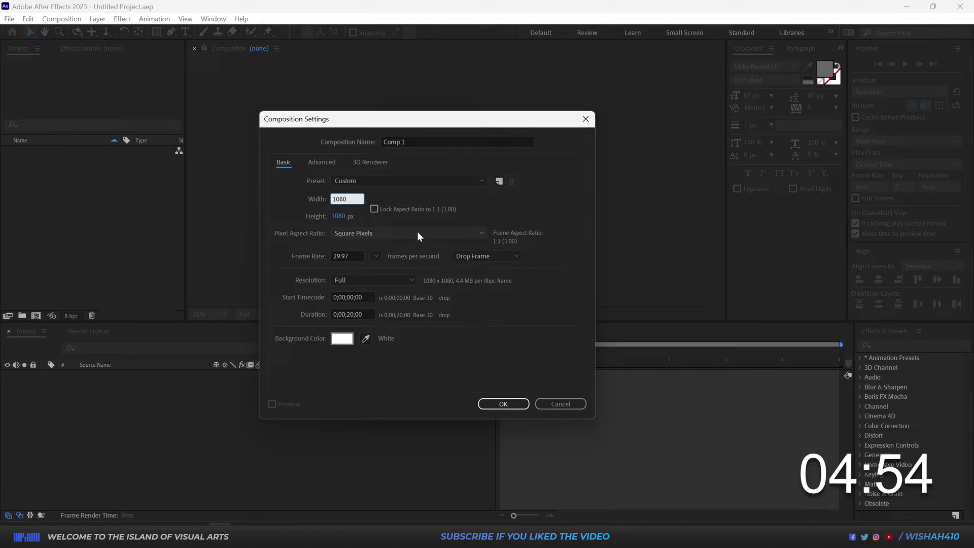
type("0")
left_click(375, 256)
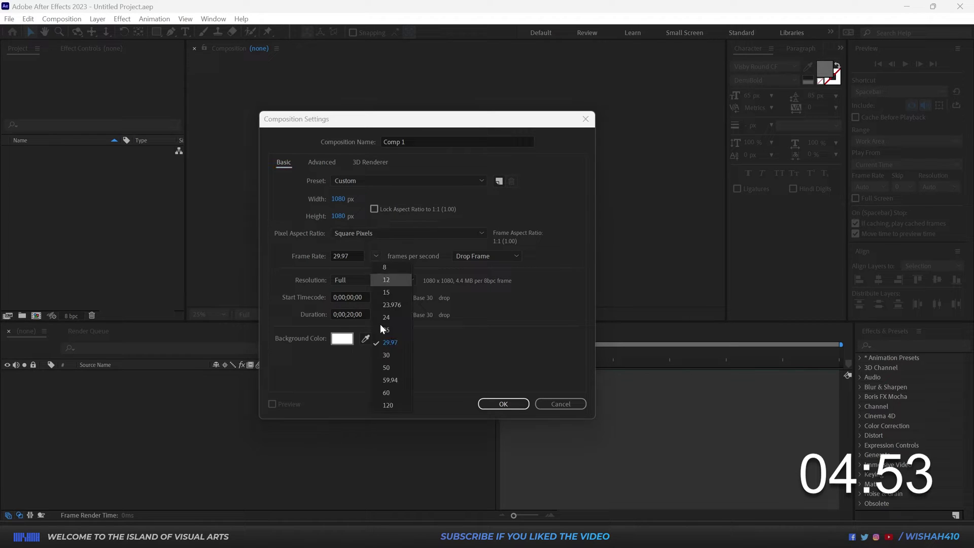
left_click(391, 394)
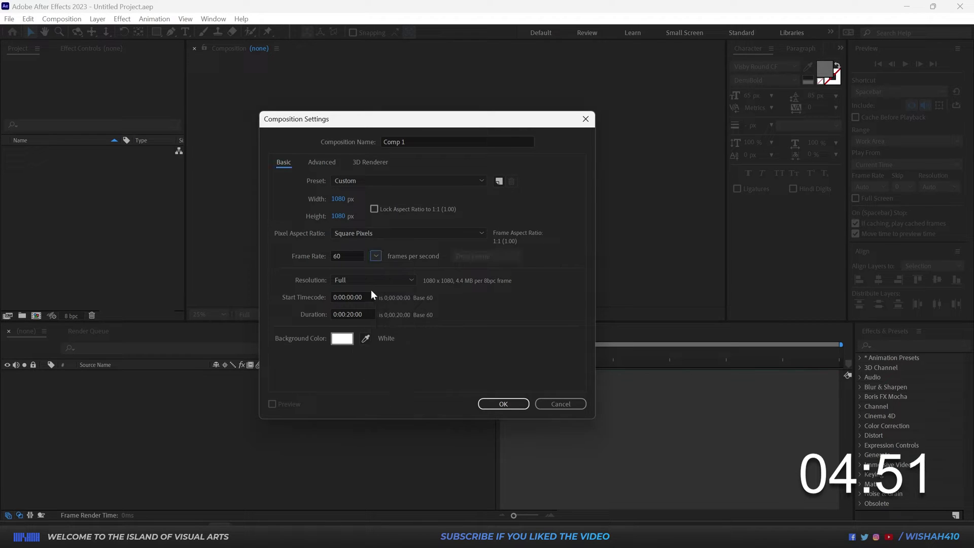
left_click(426, 137)
type("Em")
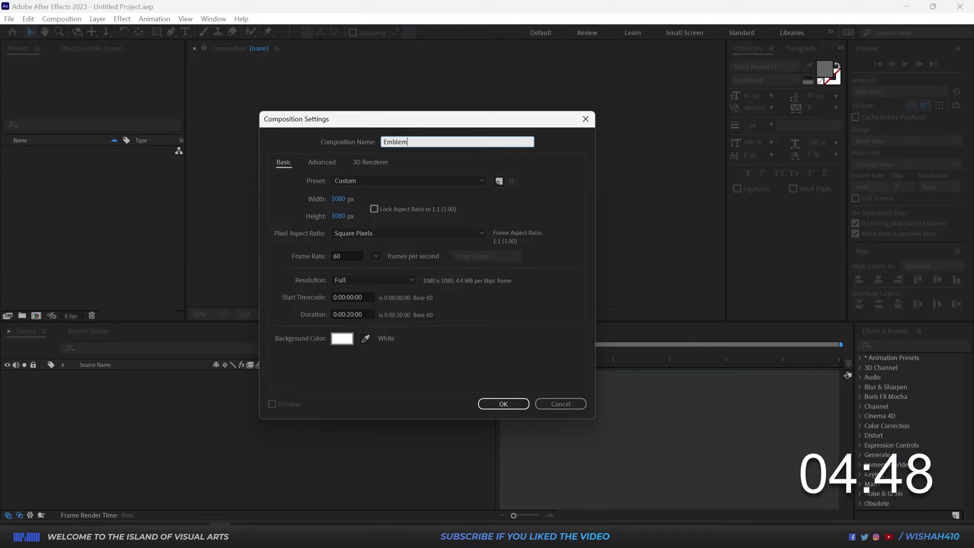
type("blem")
key("Return")
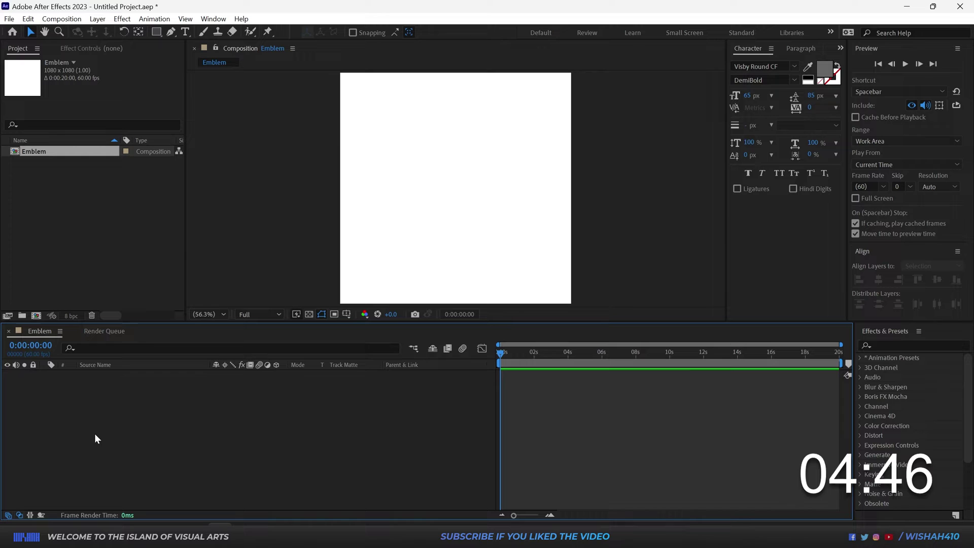
Step: Import 'Emblem Revised.ai' into the project as a composition
key("alt+Tab")
left_click_drag(472, 205, 98, 293)
left_click(492, 202)
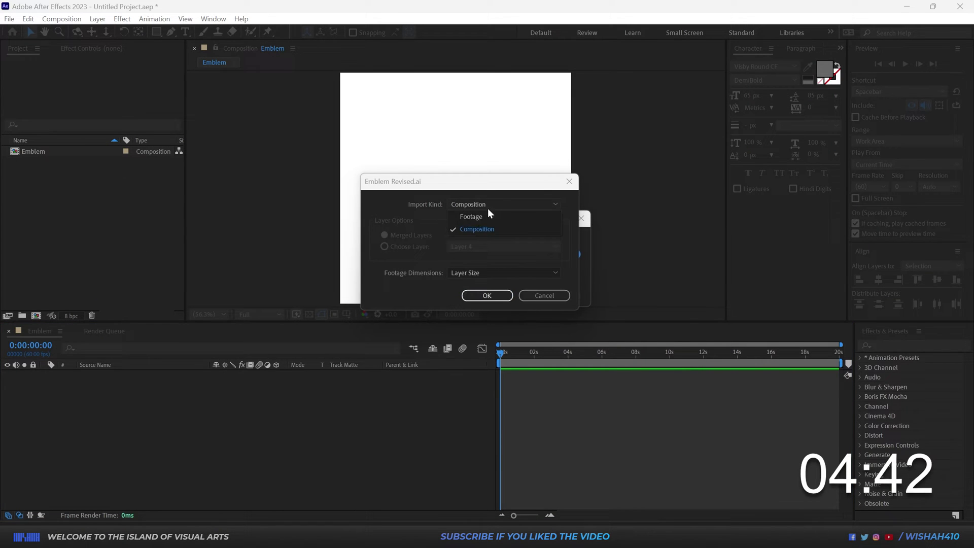
left_click(483, 226)
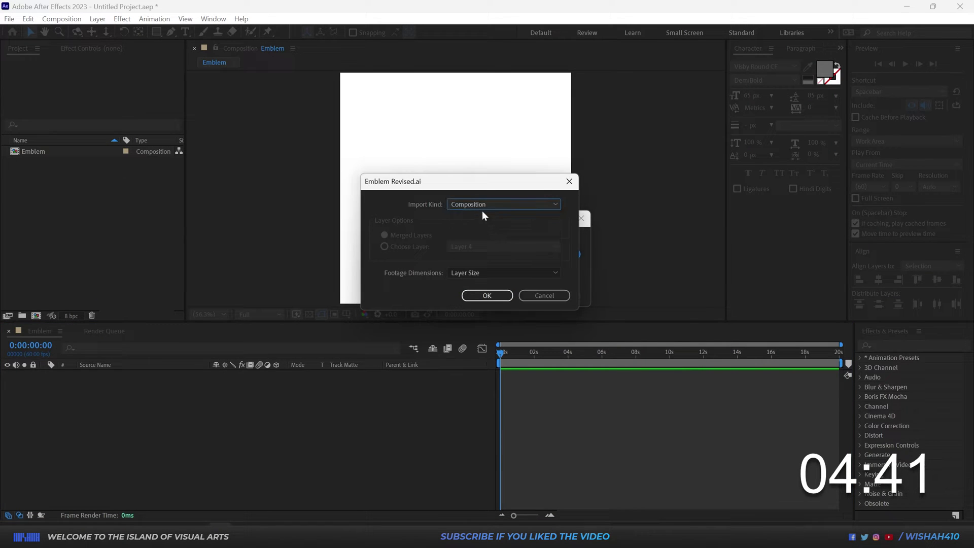
left_click(490, 298)
left_click(75, 162)
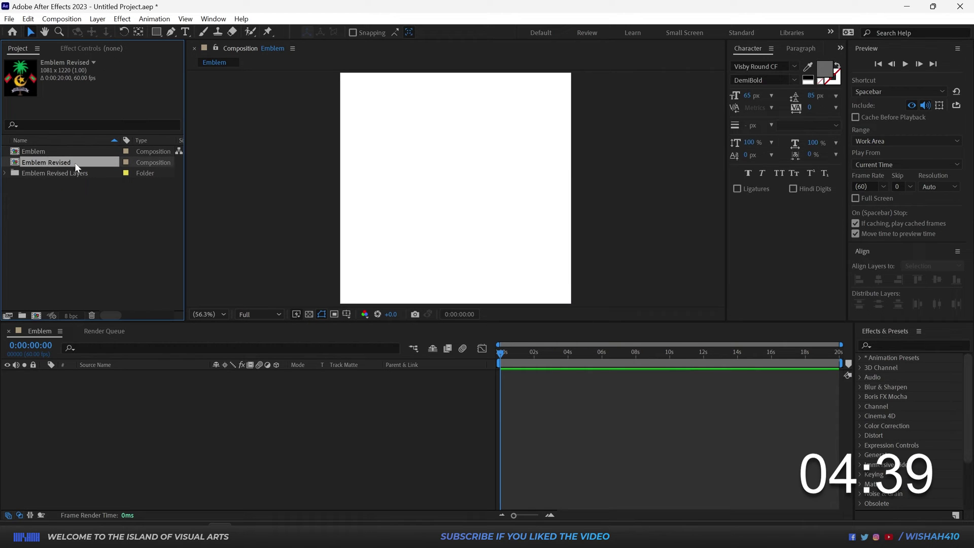
Step: Cut all layers out of the Emblem Revised comp for the Emblem composition
double_click(43, 164)
left_click(101, 404)
key("ctrl+a")
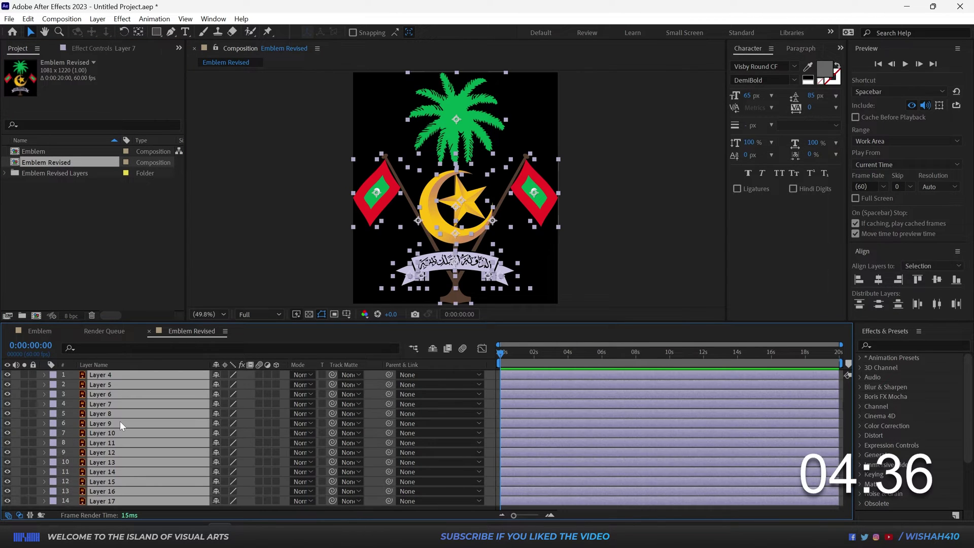
key("Delete")
left_click(41, 335)
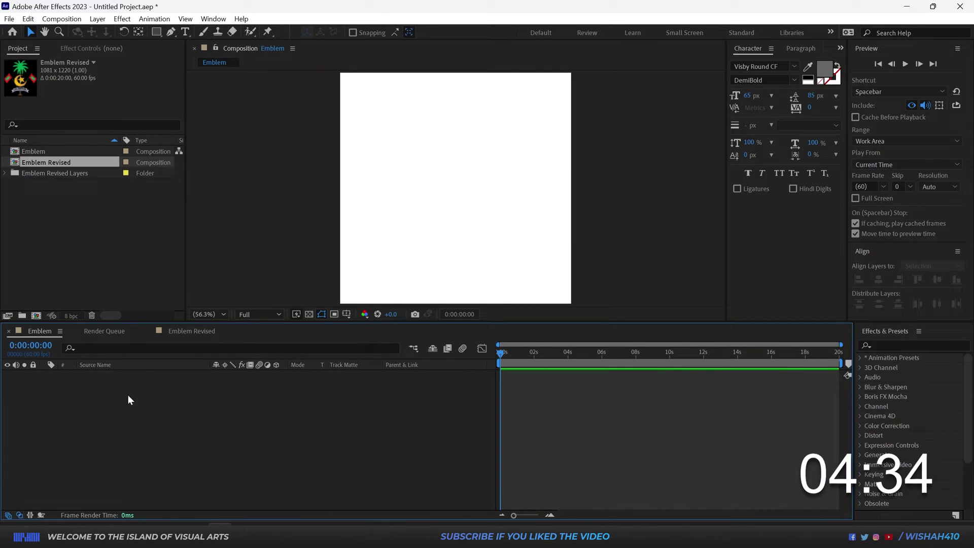
Step: Add a Null 1 layer, parent the emblem layers to it and scale it to 80%
left_click(101, 20)
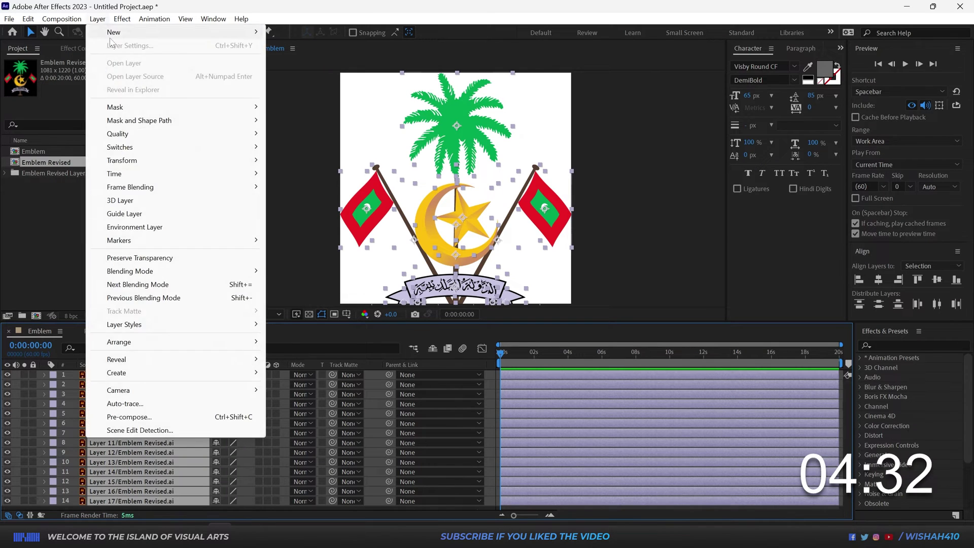
left_click(292, 75)
left_click_drag(89, 378, 90, 377)
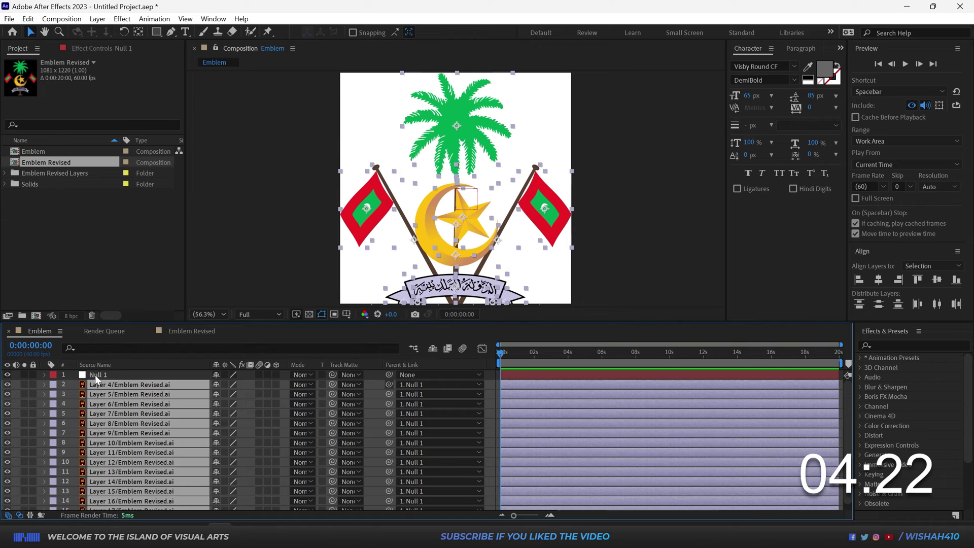
left_click(96, 374)
key("s")
left_click_drag(249, 383, 236, 384)
left_click_drag(539, 389, 532, 470)
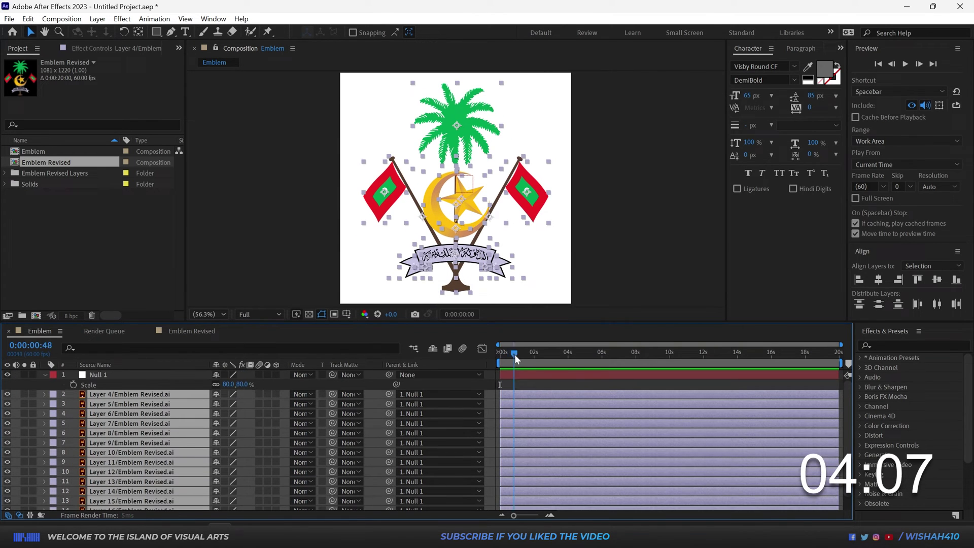
Step: Set Position keyframes for the emblem layers and shift them to two seconds
left_click_drag(515, 354, 526, 358)
key("=")
key("p")
left_click(75, 404)
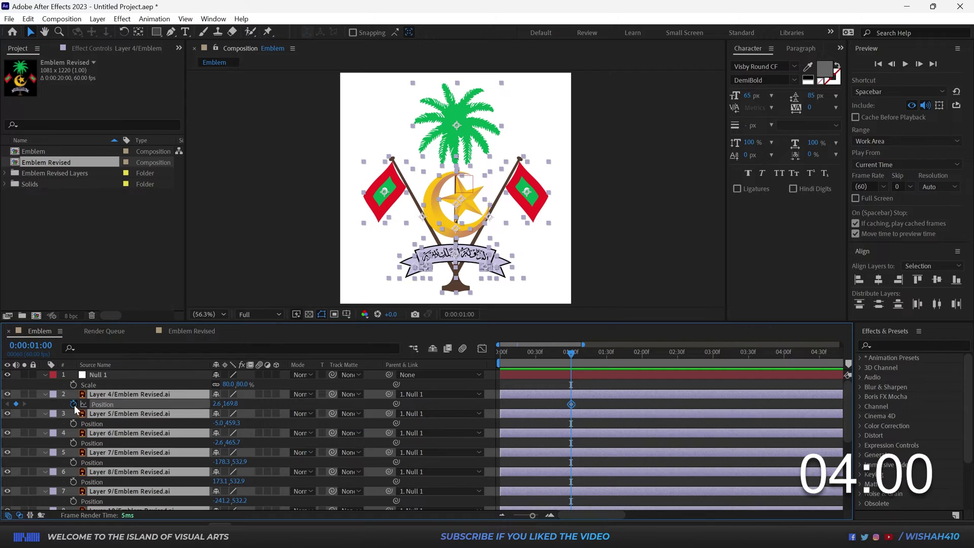
left_click_drag(572, 408, 644, 404)
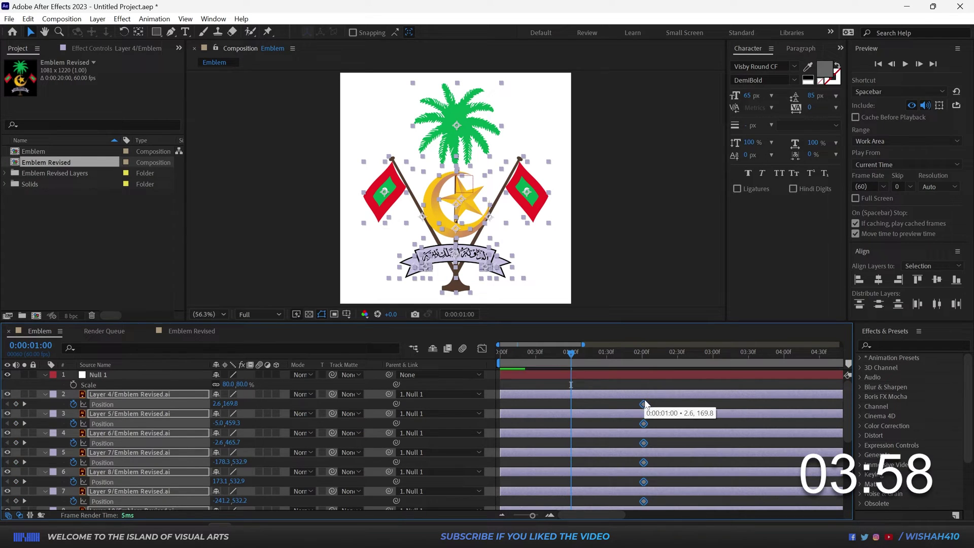
left_click(592, 385)
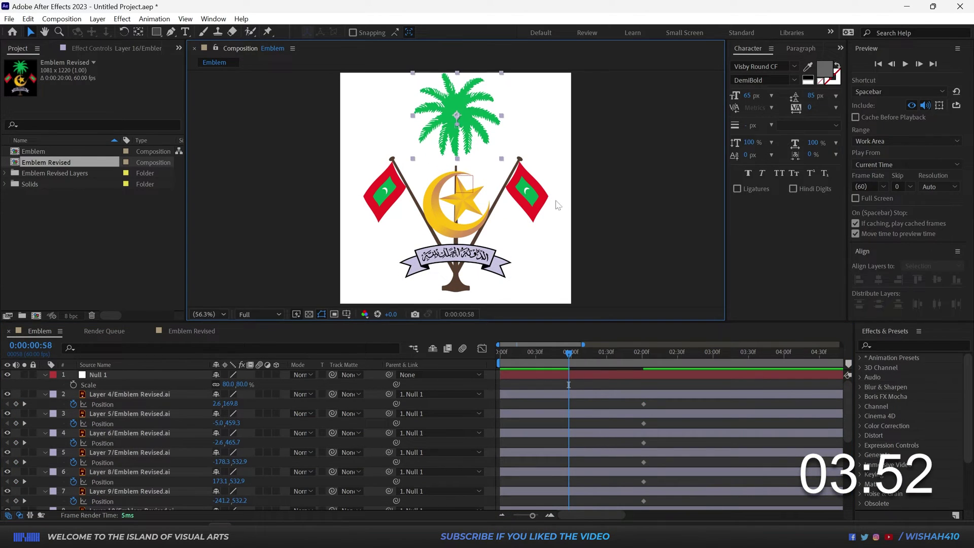
Step: Reposition the flag and pole, move the crescent onto the banner, and lower the banner pieces
left_click(536, 203)
left_click_drag(393, 206, 394, 177)
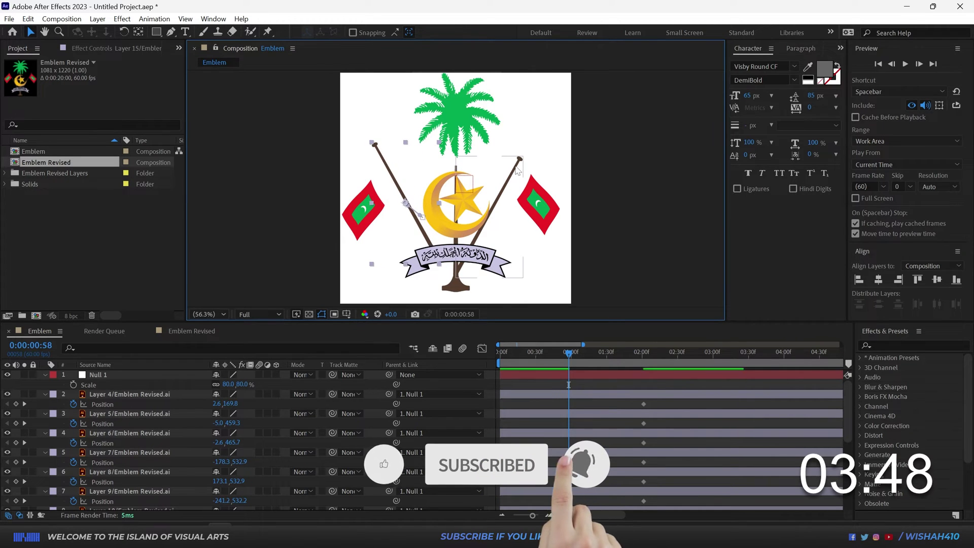
left_click_drag(455, 201, 457, 223)
scroll(433, 279, "up", 2)
left_click_drag(529, 233, 529, 250)
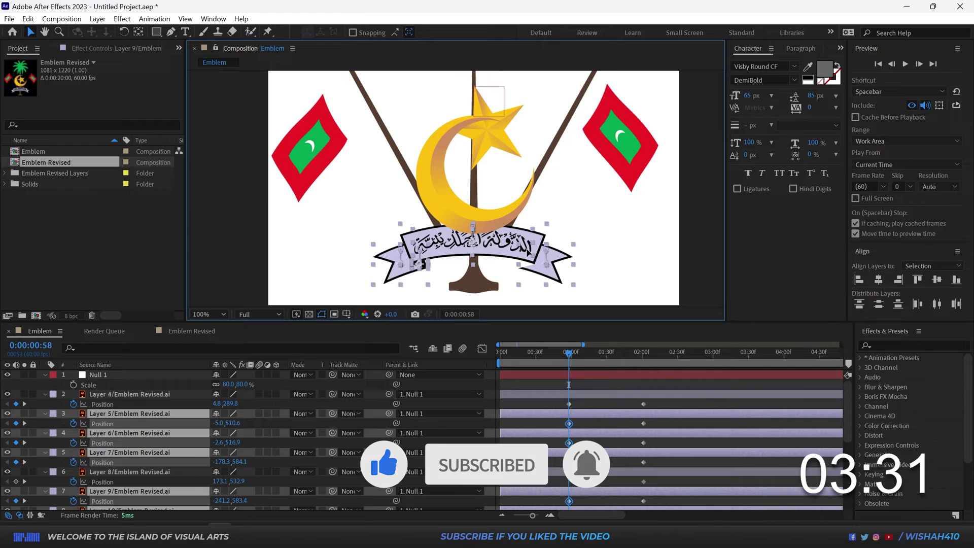
scroll(446, 201, "down", 2)
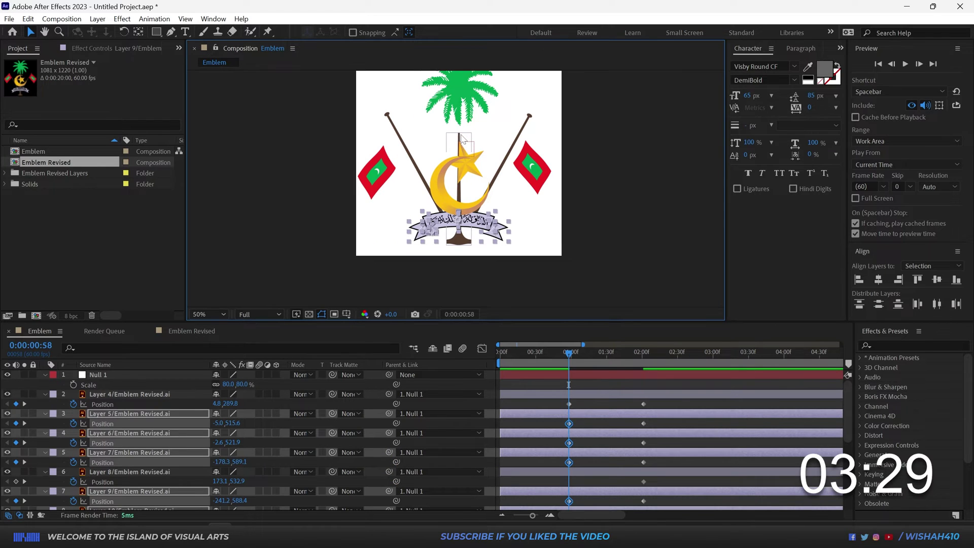
Step: Nudge the crescent and star lower and move the banner to its final spot
left_click(463, 140)
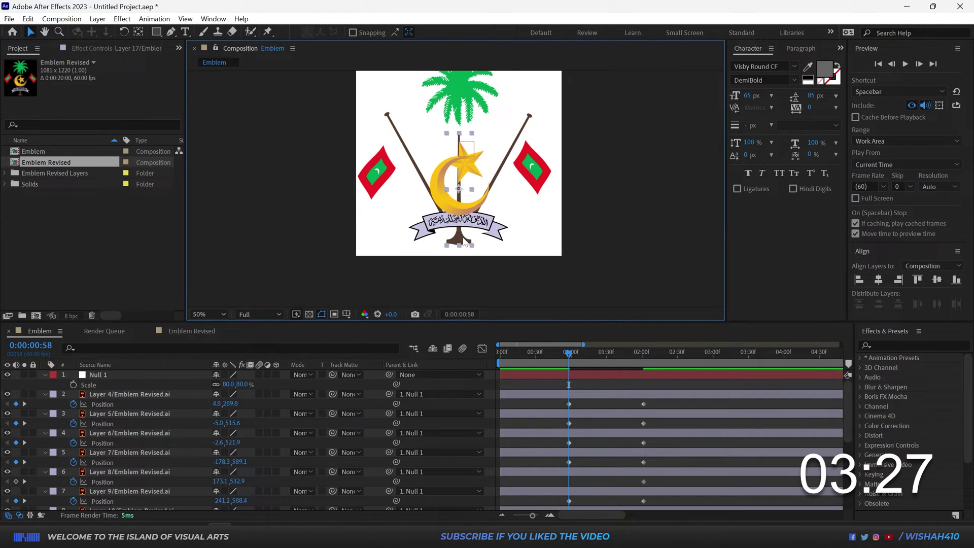
left_click_drag(464, 244, 468, 249)
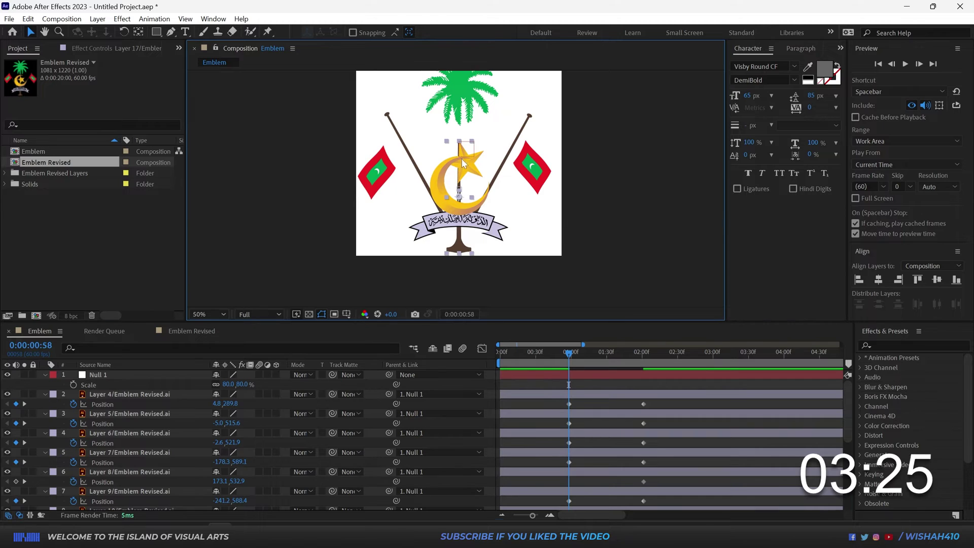
scroll(481, 219, "up", 6)
left_click(526, 258)
scroll(502, 251, "down", 6)
scroll(463, 241, "up", 3)
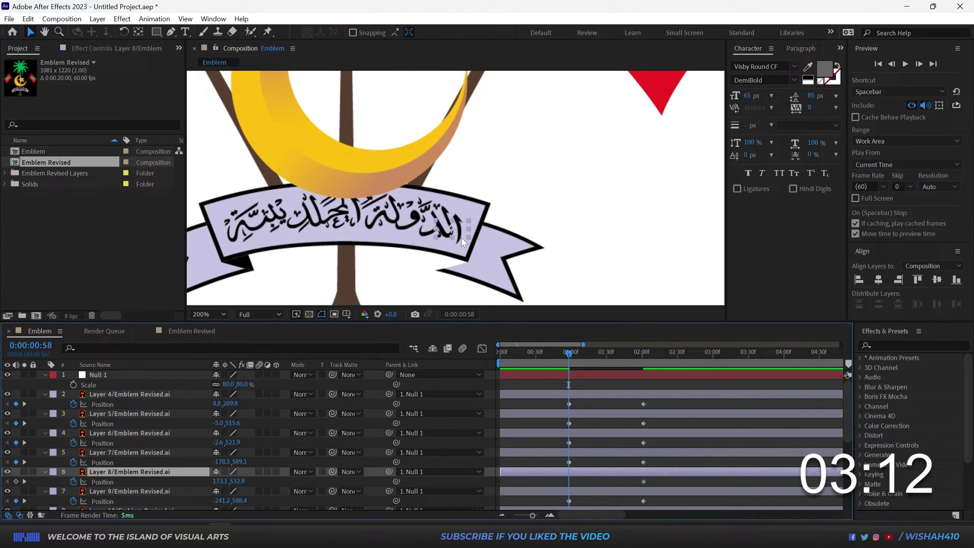
left_click_drag(455, 225, 463, 260)
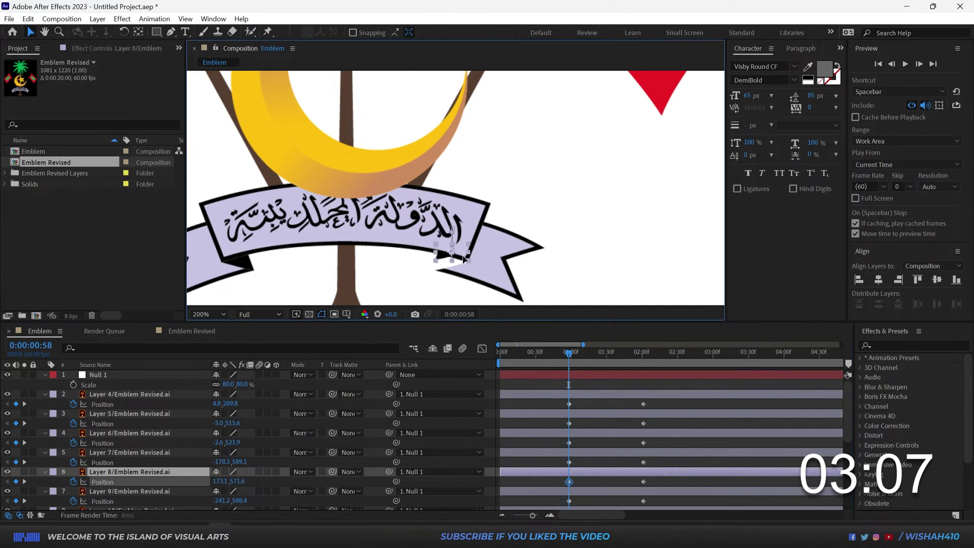
scroll(466, 267, "down", 4)
key("ctrl+a")
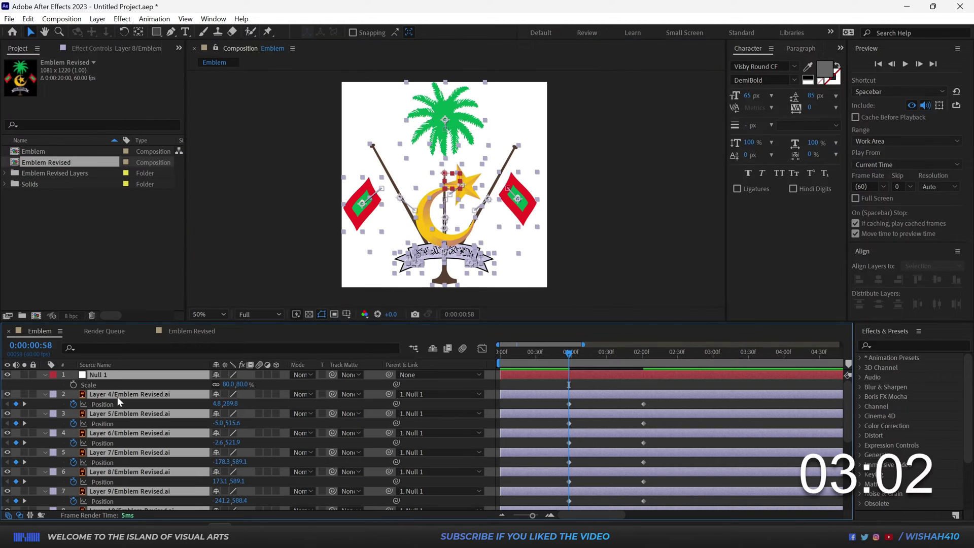
Step: Keyframe every emblem layer's opacity from 0% to 100% just after one second
left_click(104, 374, "ctrl")
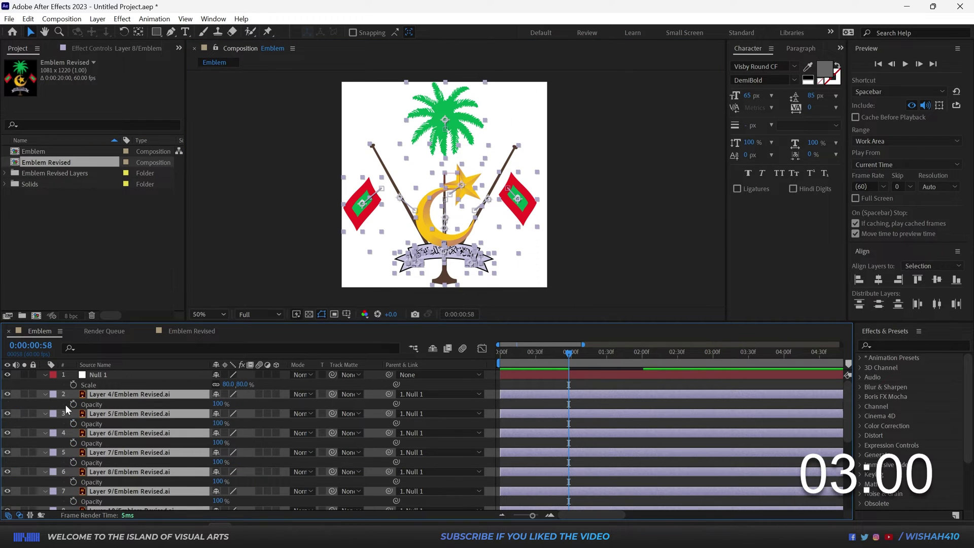
key("alt+shift+t")
left_click_drag(581, 409, 594, 409)
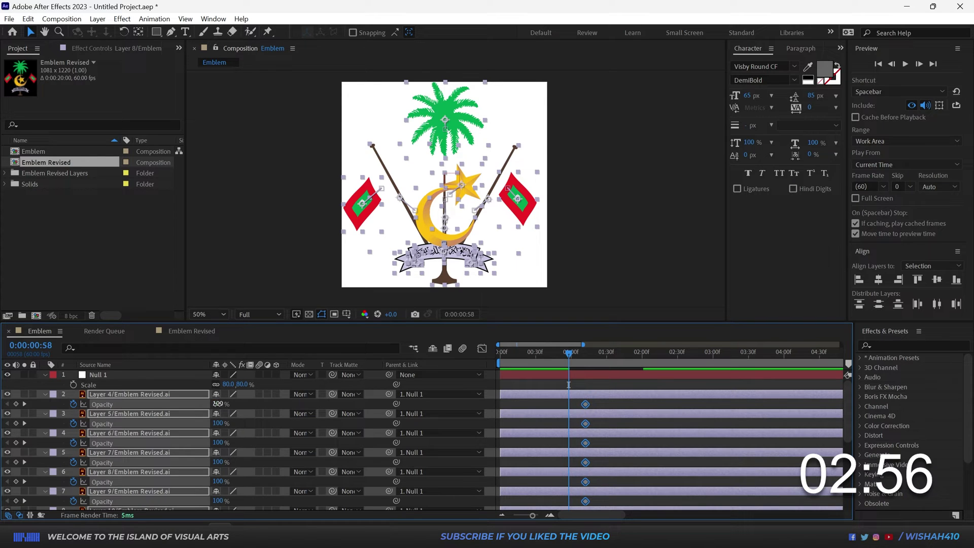
left_click_drag(219, 403, 10, 403)
left_click(580, 379)
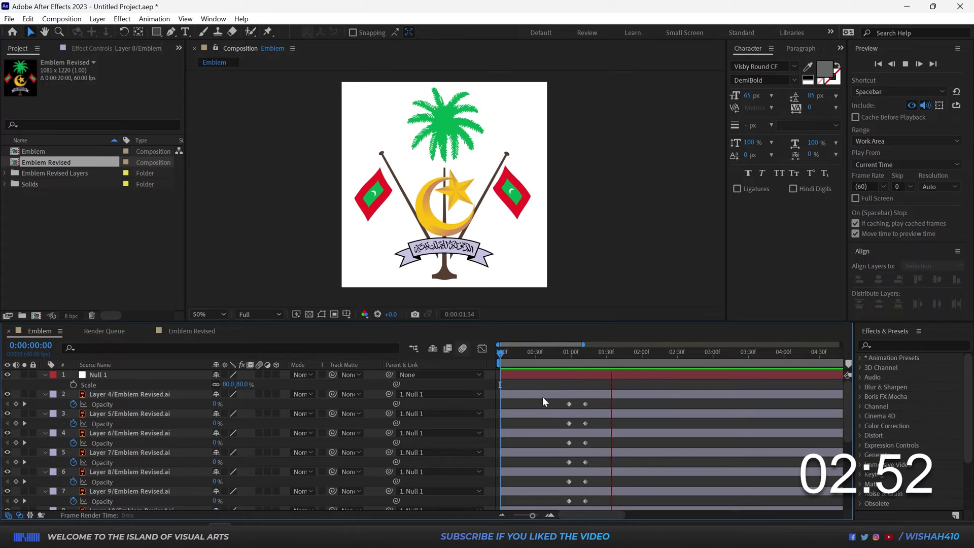
Step: Preview the fade-in from near the start, then select Layer 4
left_click(514, 352)
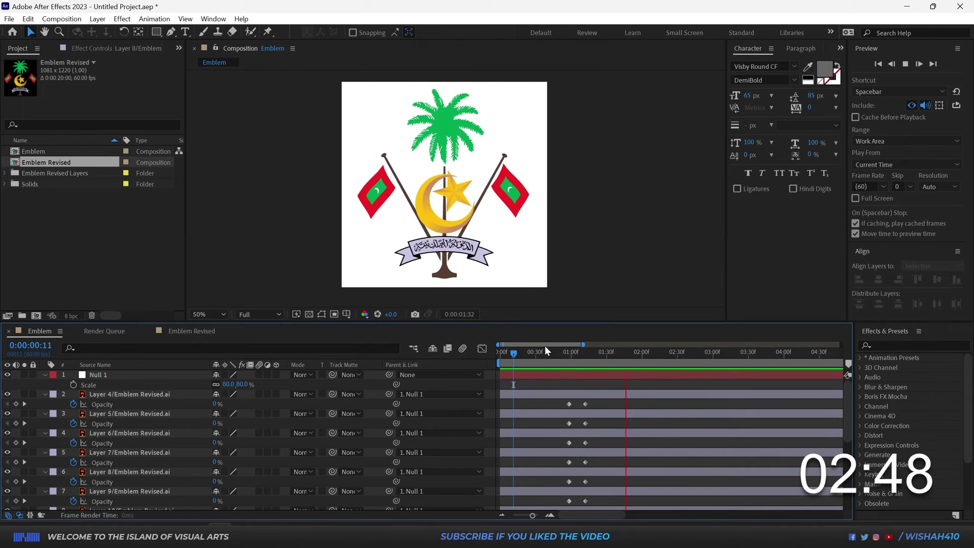
key("space")
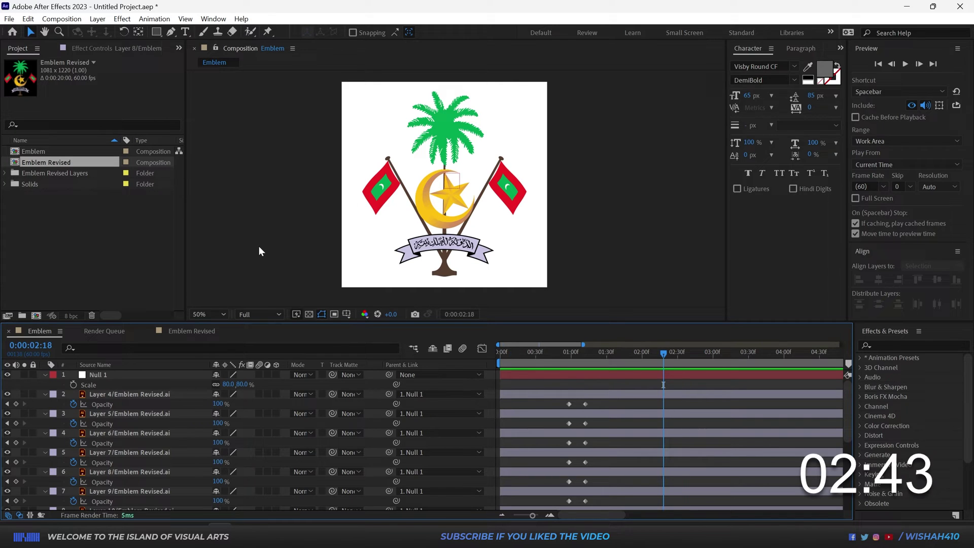
left_click(130, 394)
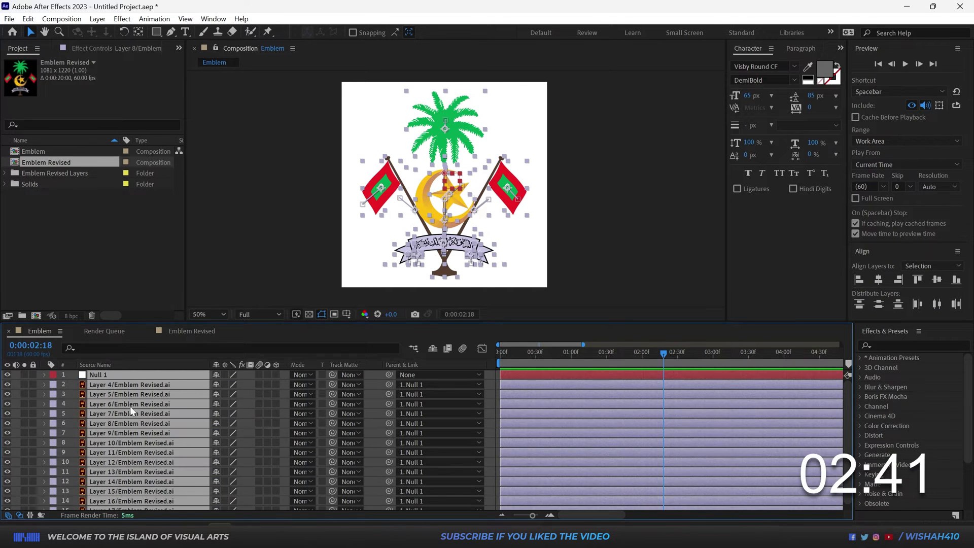
Step: Convert layers 2–15 into shape layers with Create Shapes from Vector Layer
key("u")
left_click(138, 508, "shift")
scroll(133, 415, "up", 1)
right_click(132, 415)
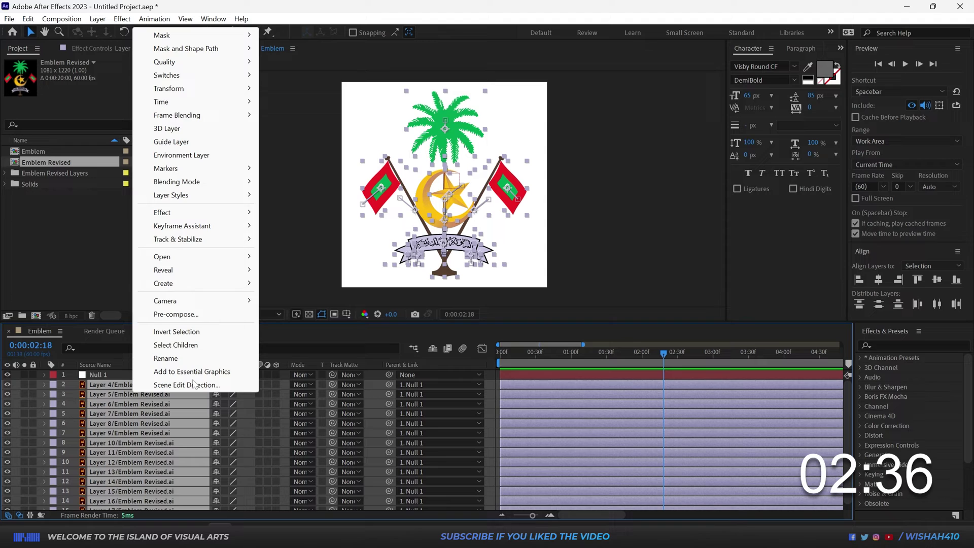
mouse_move(181, 284)
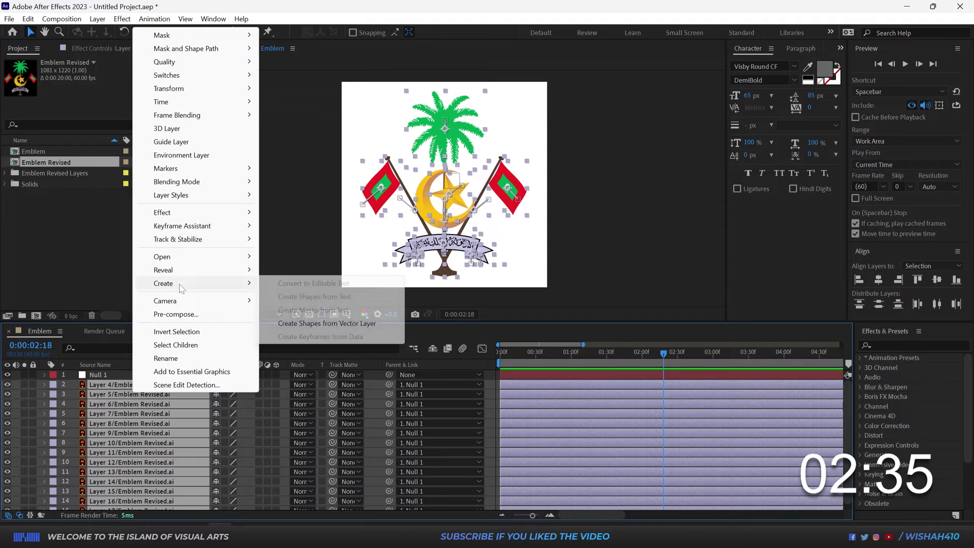
left_click(313, 325)
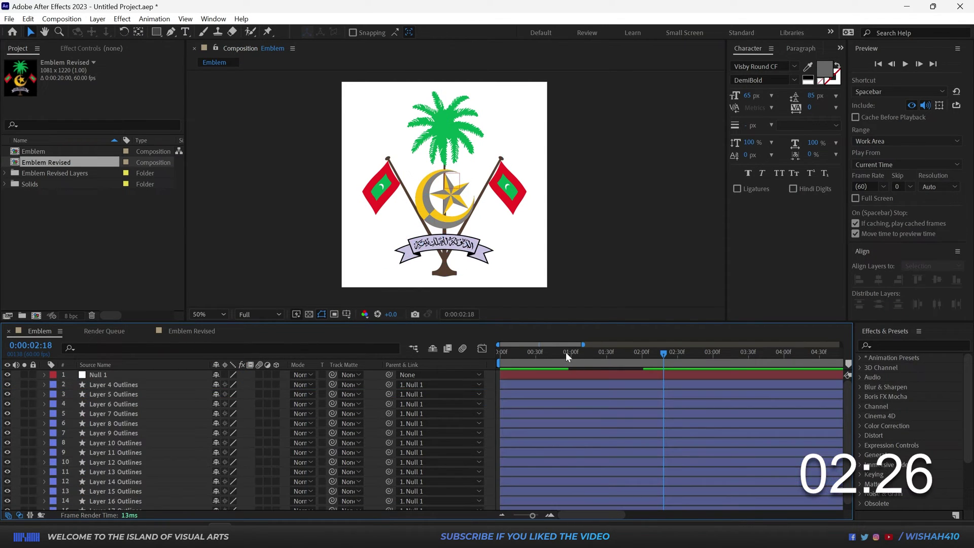
Step: Play the animation from the start and check an early frame of the fade-in
left_click_drag(565, 353, 464, 383)
key("space")
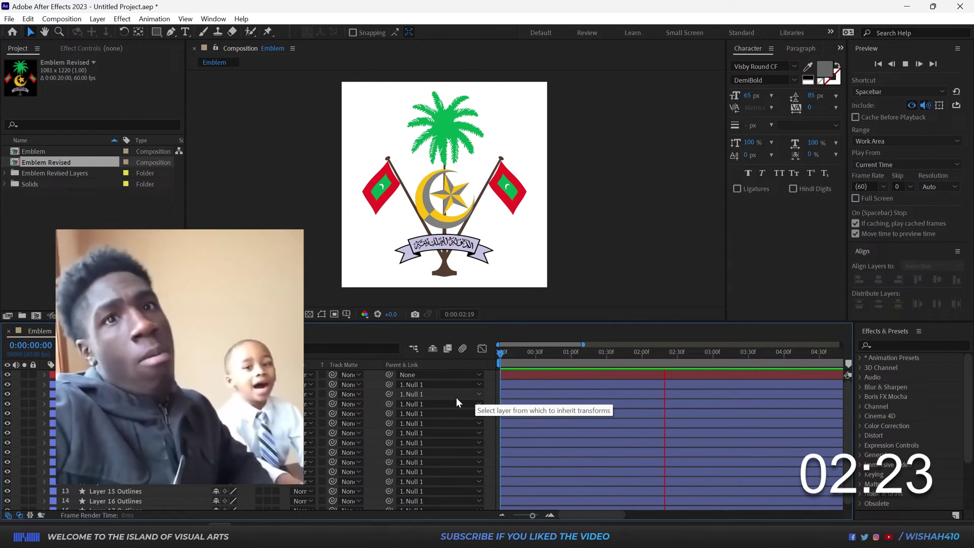
left_click_drag(550, 357, 654, 349)
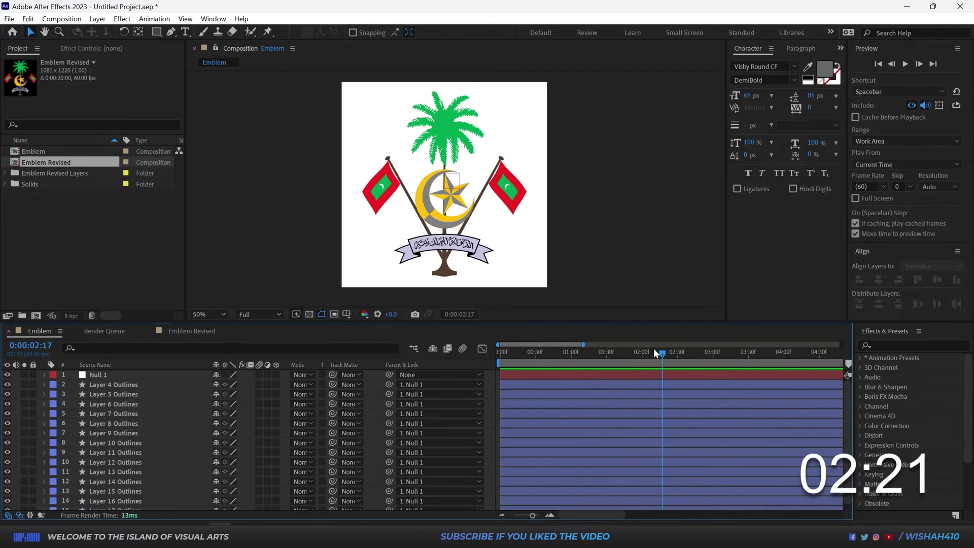
Step: Go to 0:00:01:41 and reveal every layer's animated properties and keyframes
scroll(439, 173, "up", 2)
scroll(432, 209, "down", 4)
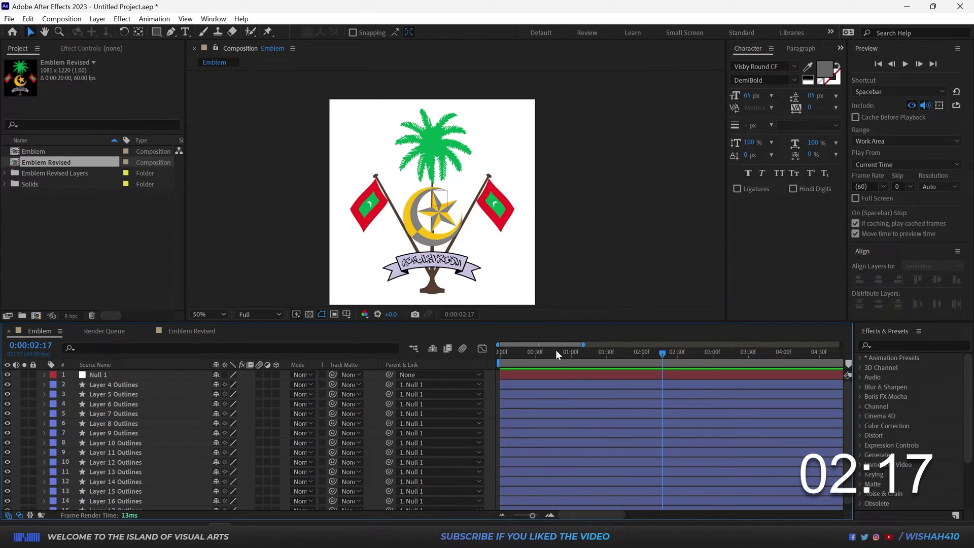
left_click_drag(555, 350, 669, 355)
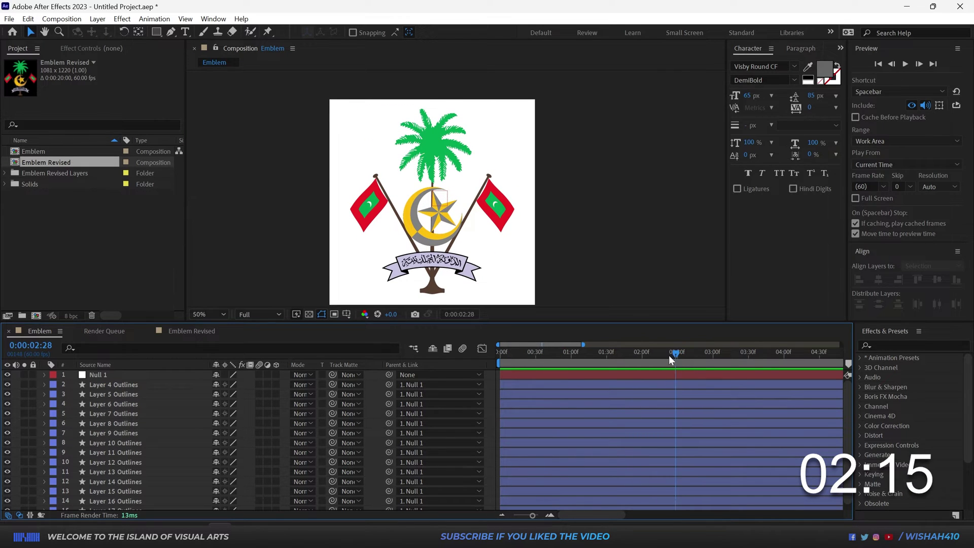
key("ctrl+a")
key("u")
left_click(688, 401)
Step: Zoom out the timeline and end the work area at 0:00:03:00
key("minus")
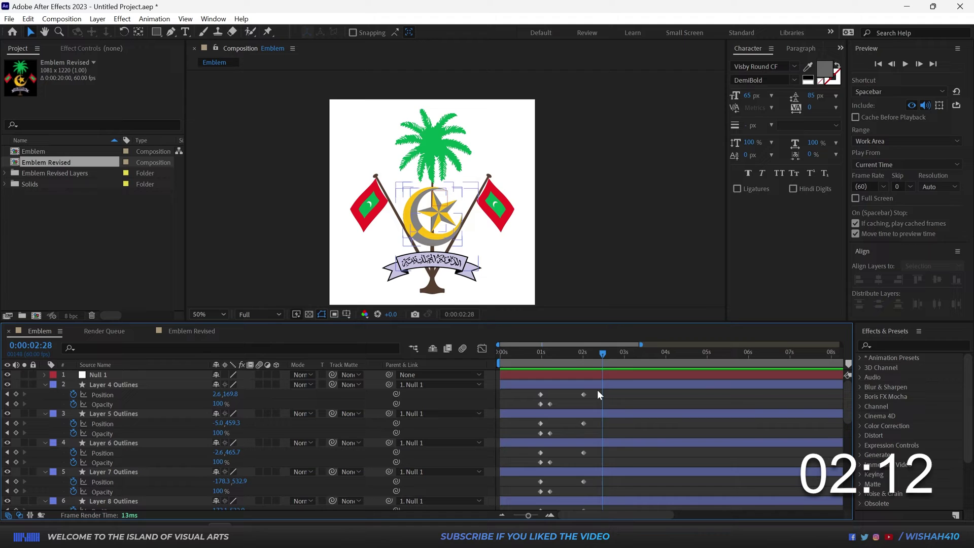
left_click(626, 365)
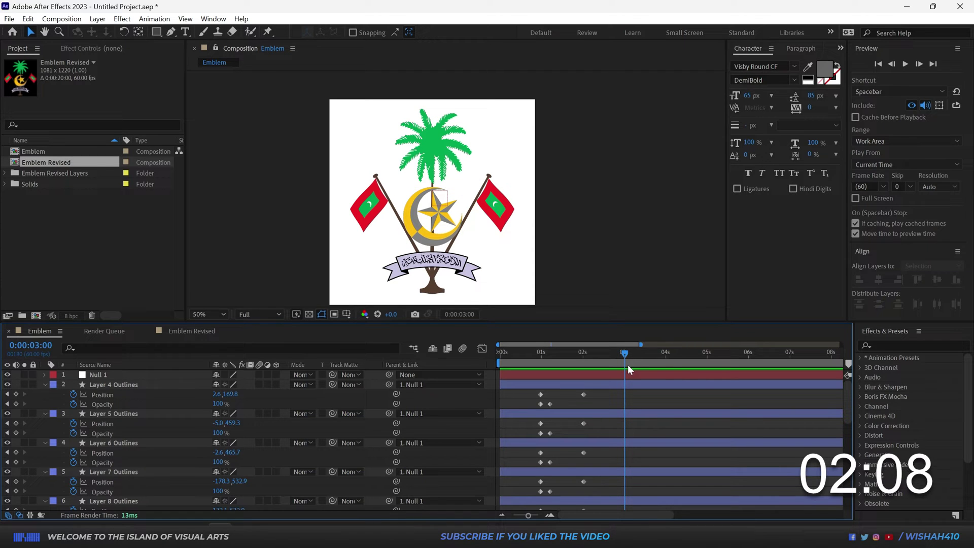
key("minus")
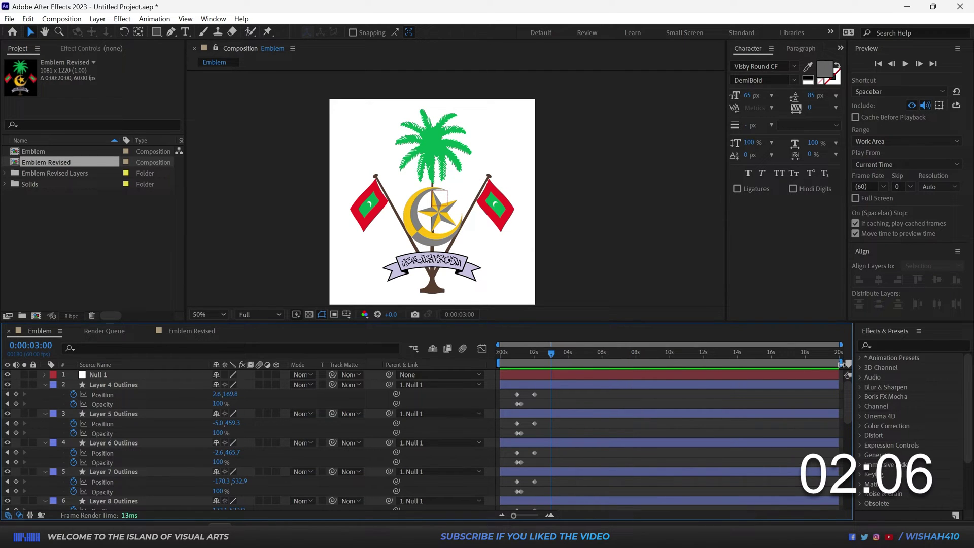
left_click_drag(841, 365, 548, 367)
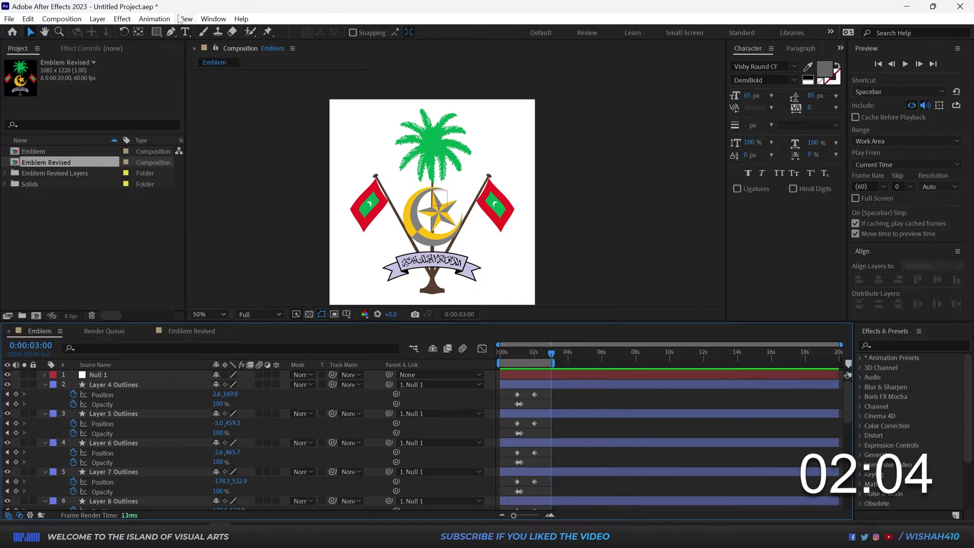
Step: Open the LottieFiles panel from the list of installed extensions
left_click(155, 19)
mouse_move(122, 19)
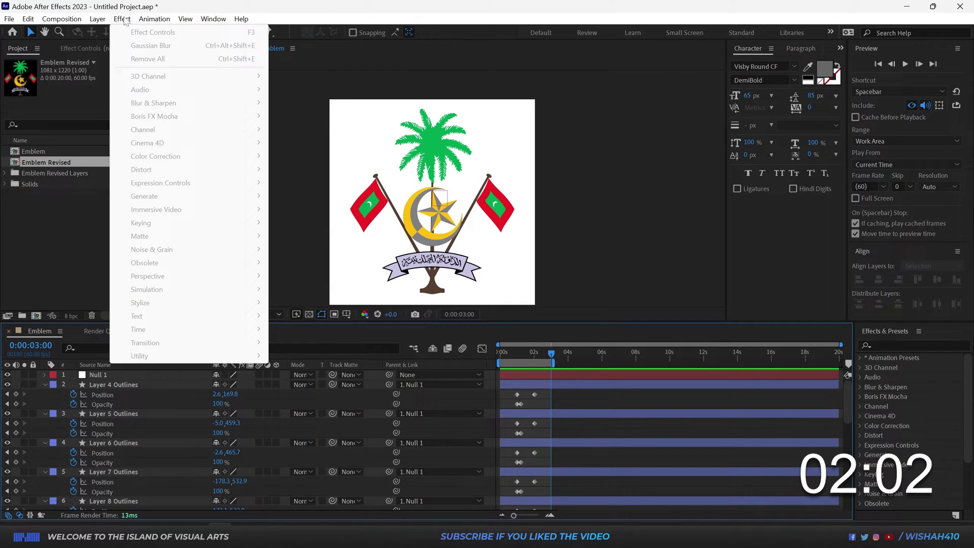
key("Escape")
left_click(213, 19)
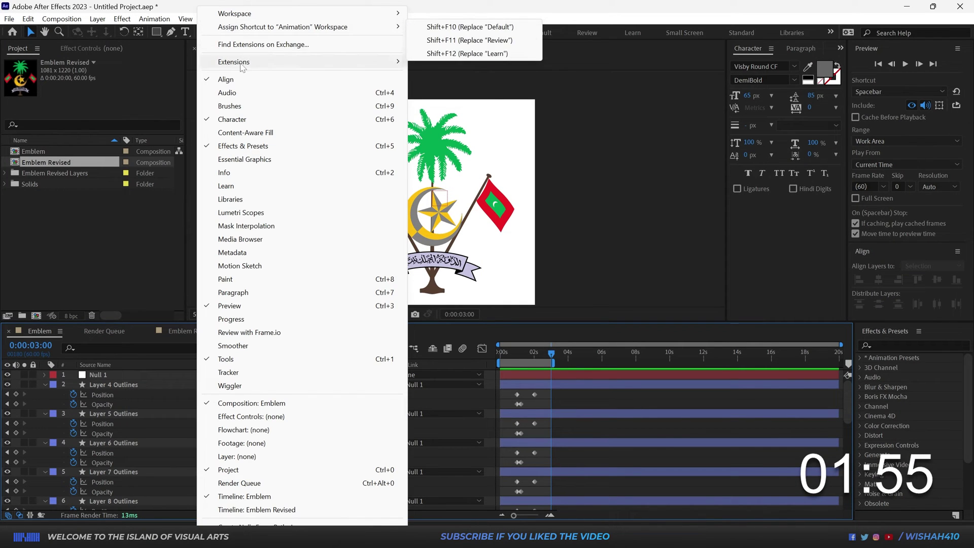
mouse_move(304, 67)
left_click(446, 63)
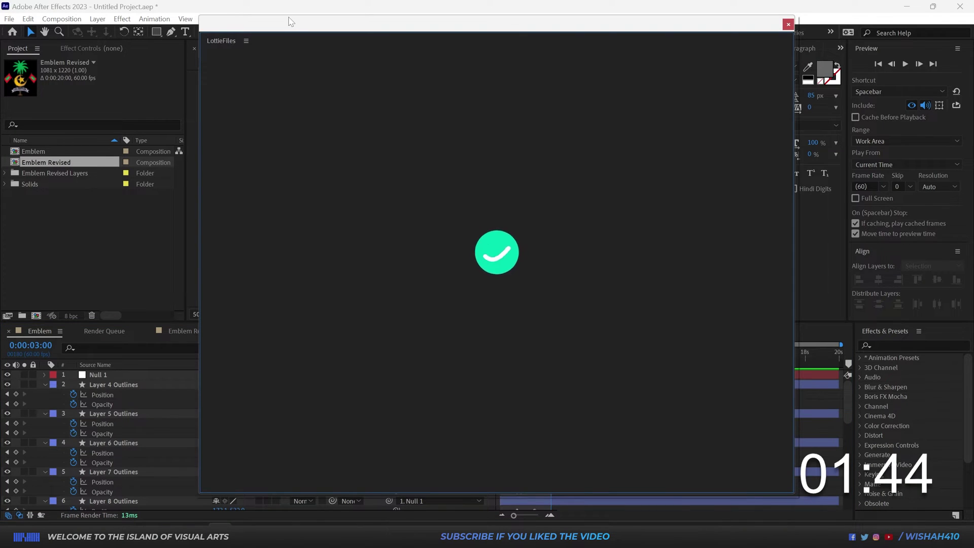
Step: Sign in to LottieFiles in the browser with a Google account
left_click(459, 277)
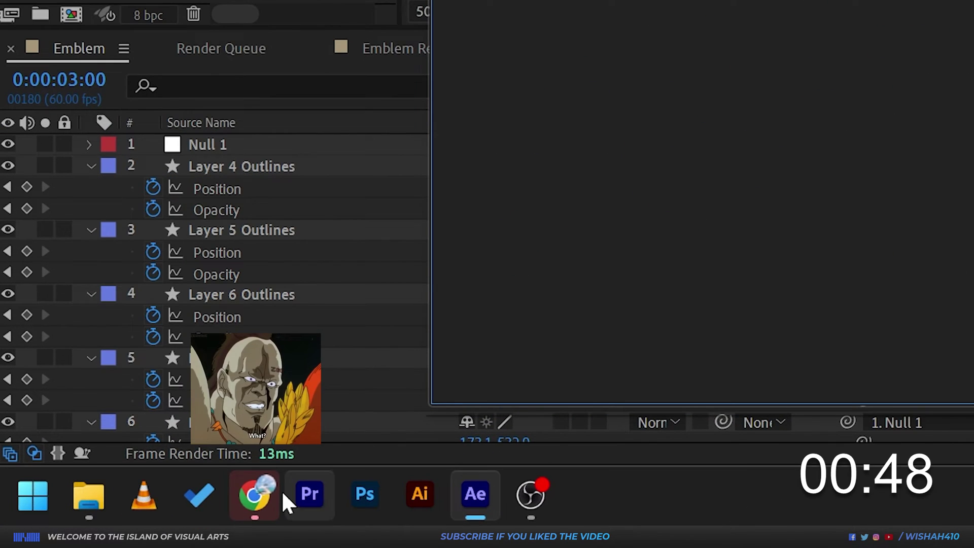
left_click(266, 491)
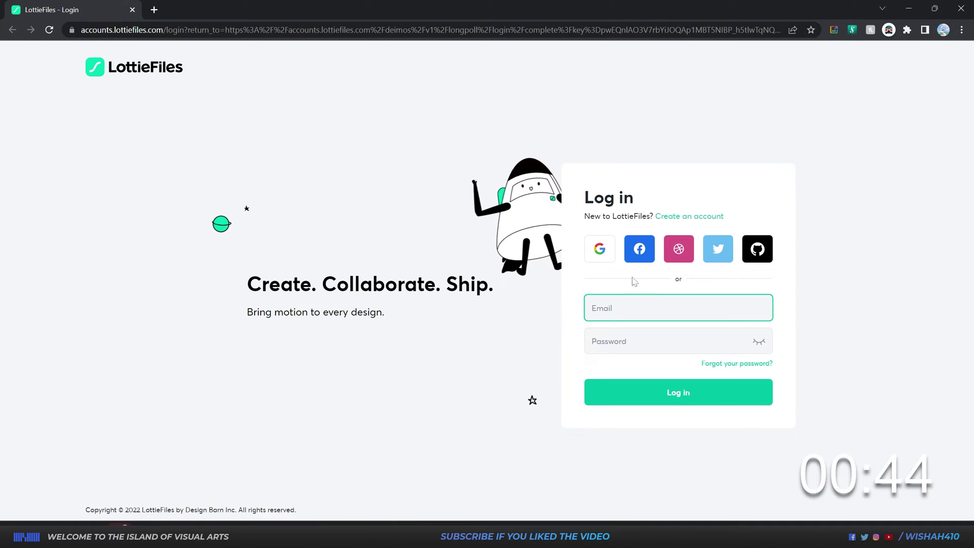
left_click(600, 249)
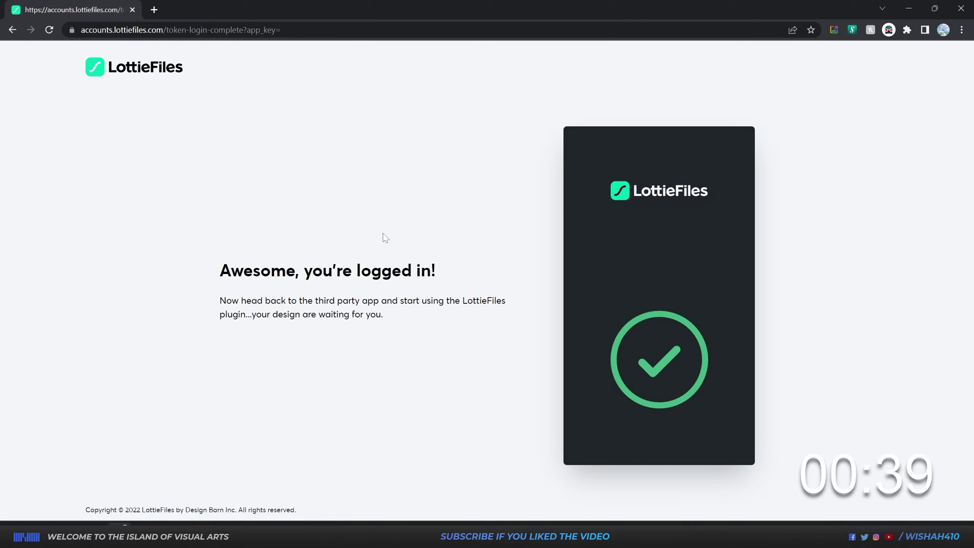
Step: Refresh the LottieFiles composition list and preview the Emblem animation
key("alt+Tab")
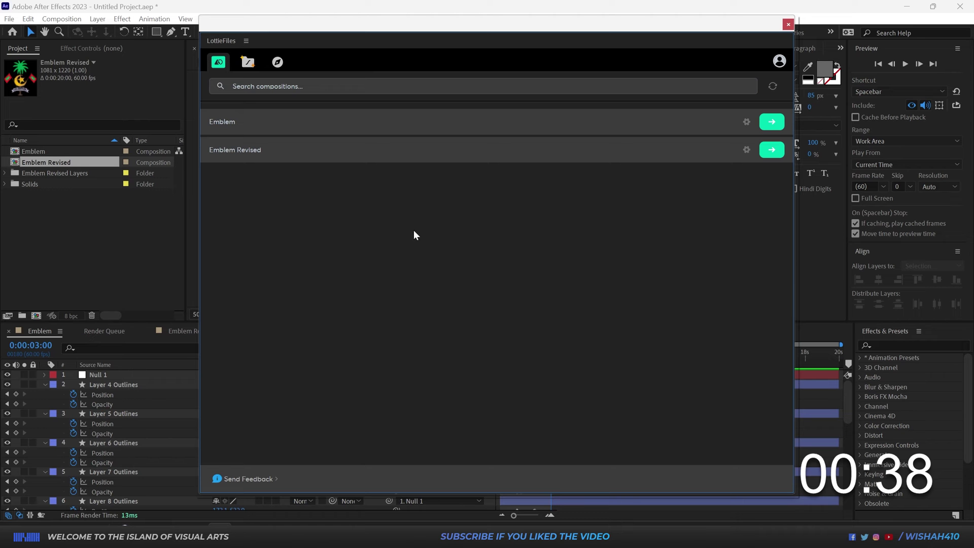
left_click(773, 86)
left_click(772, 122)
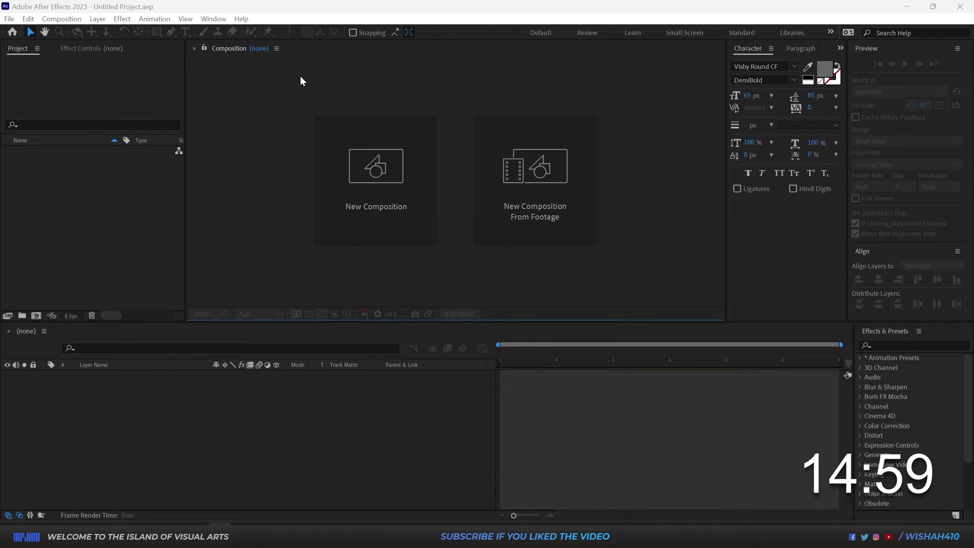
Step: Import Emblem Revised.ai into the project as a composition
key("alt+Tab")
left_click_drag(475, 203, 94, 199)
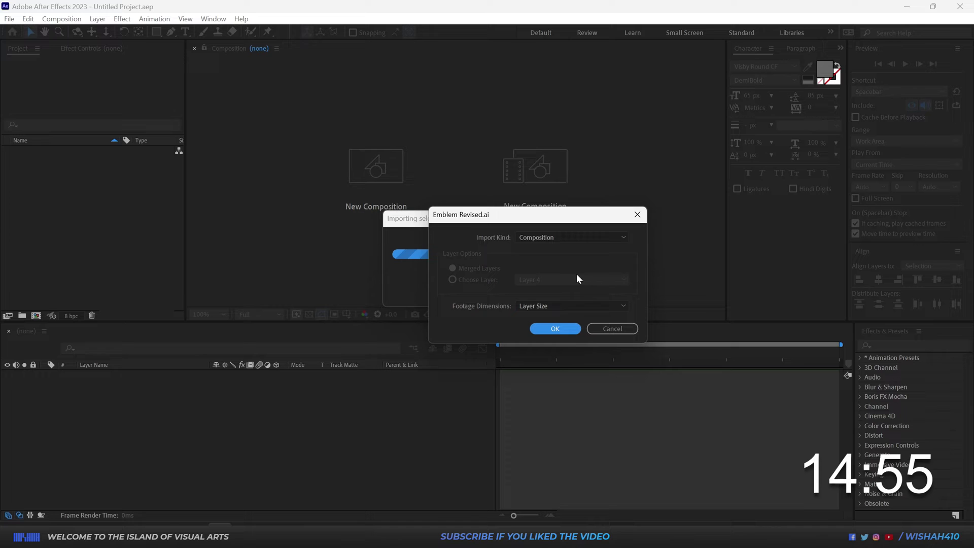
left_click(526, 215)
left_click(531, 235)
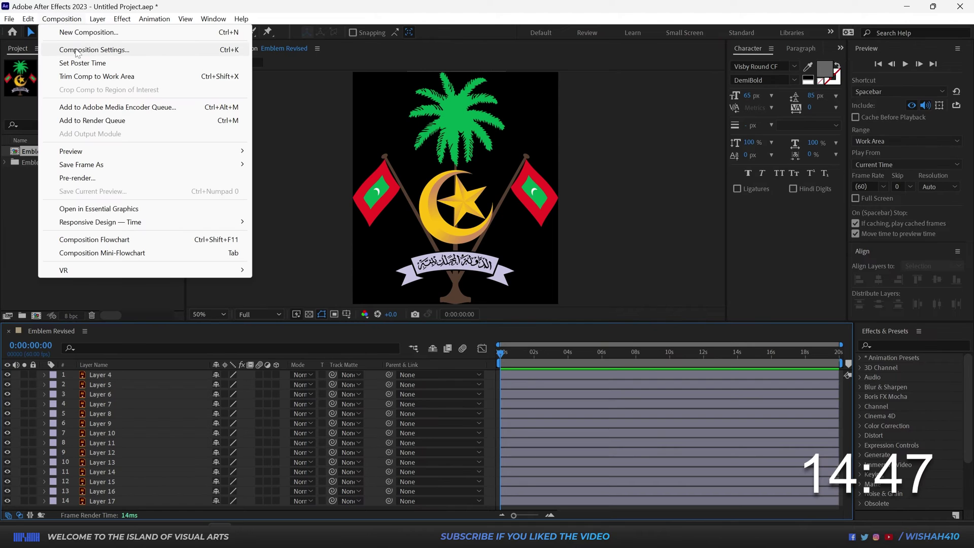
Step: Add 400 to the Emblem Revised composition width in Composition Settings
left_click(77, 51)
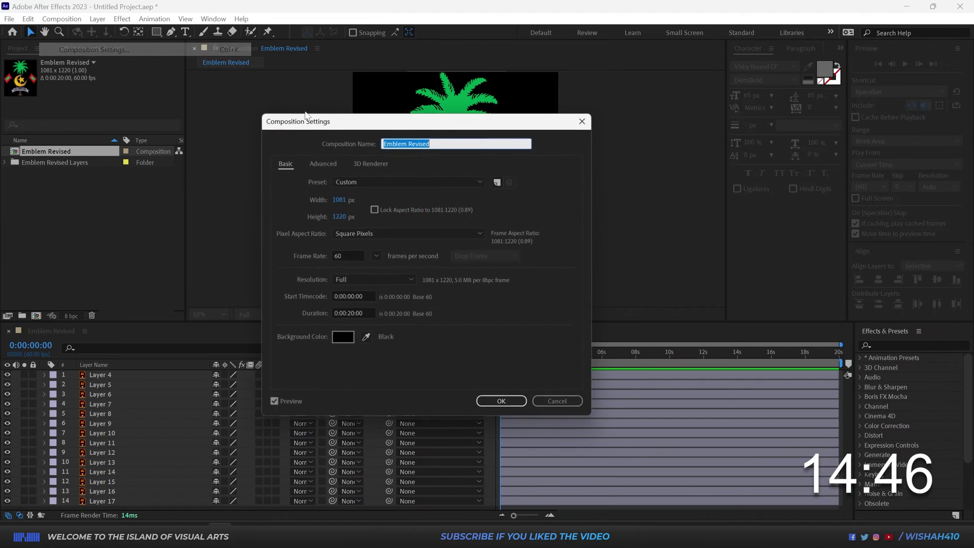
left_click(345, 198)
left_click(348, 198)
type("+4")
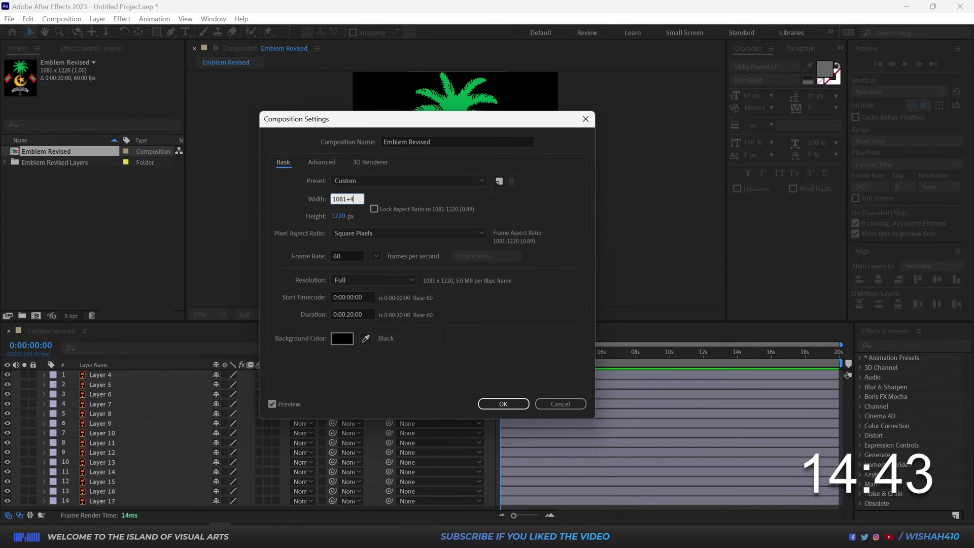
type("00")
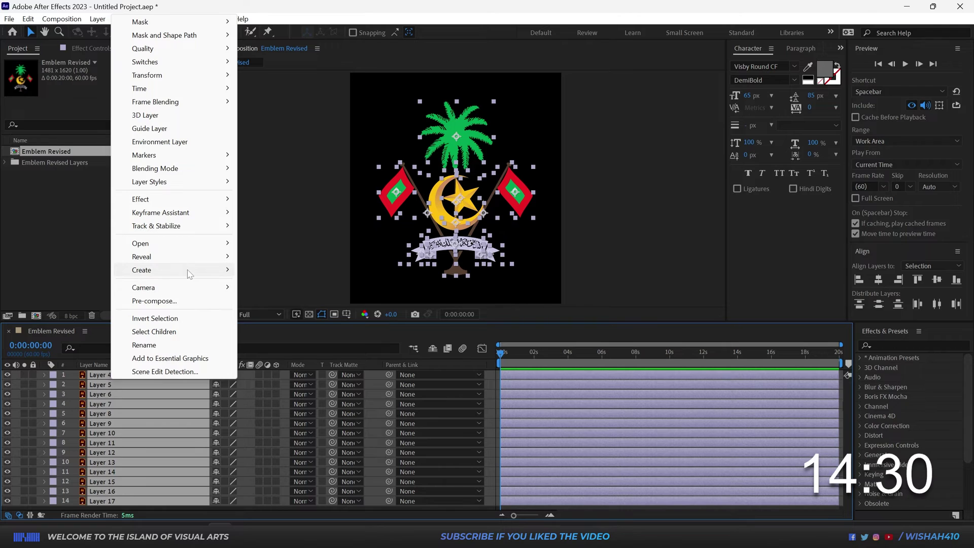
Step: Convert the vector layers to shape layers and delete Path 1 from the crescent's Group 1
mouse_move(189, 270)
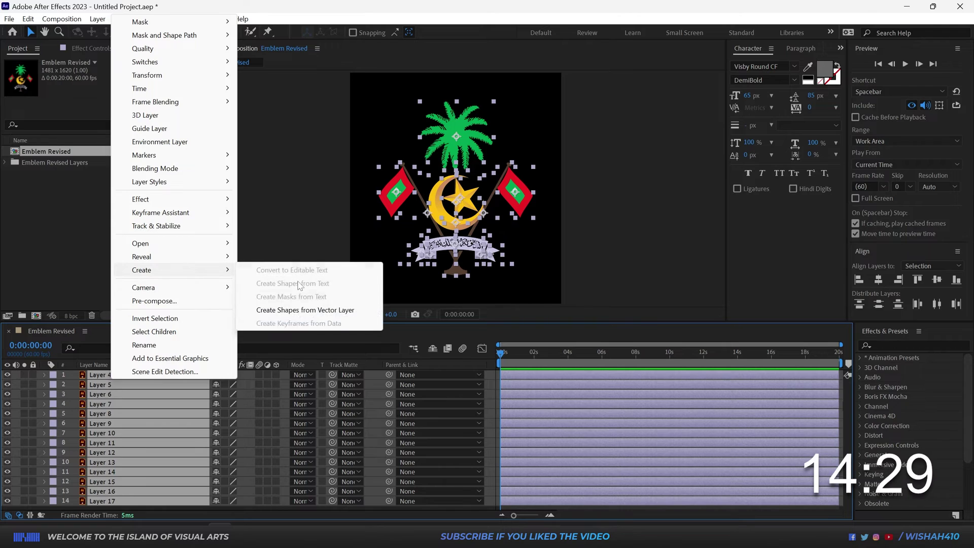
left_click(287, 310)
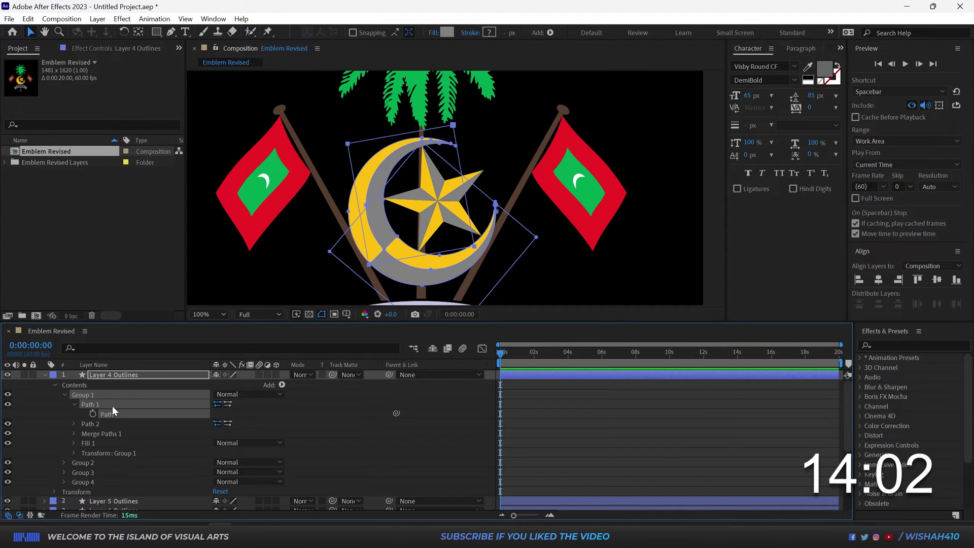
left_click(38, 409)
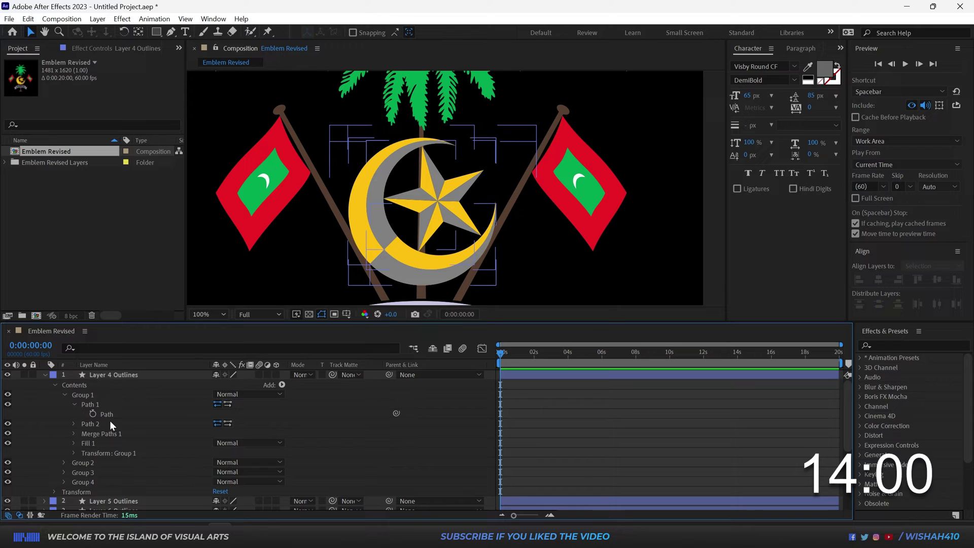
left_click(89, 405)
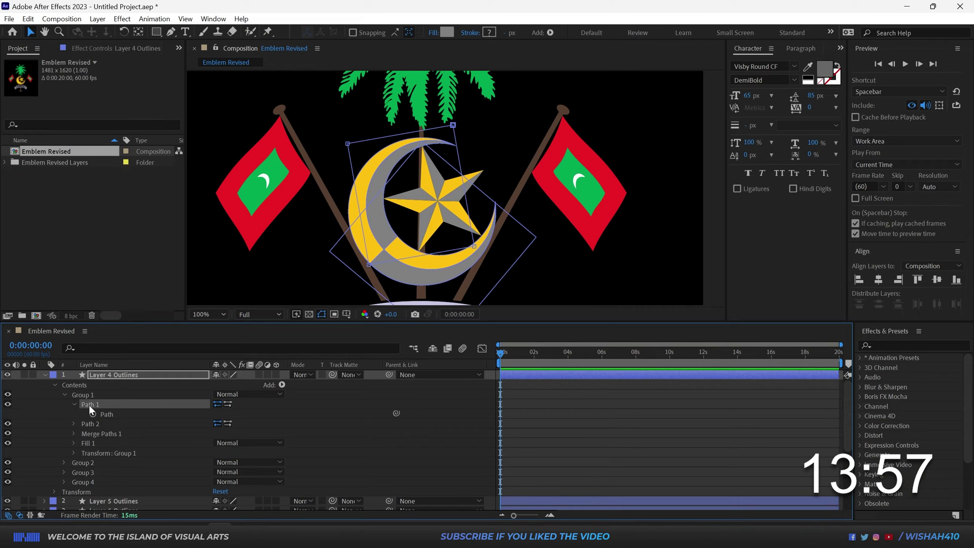
key("Delete")
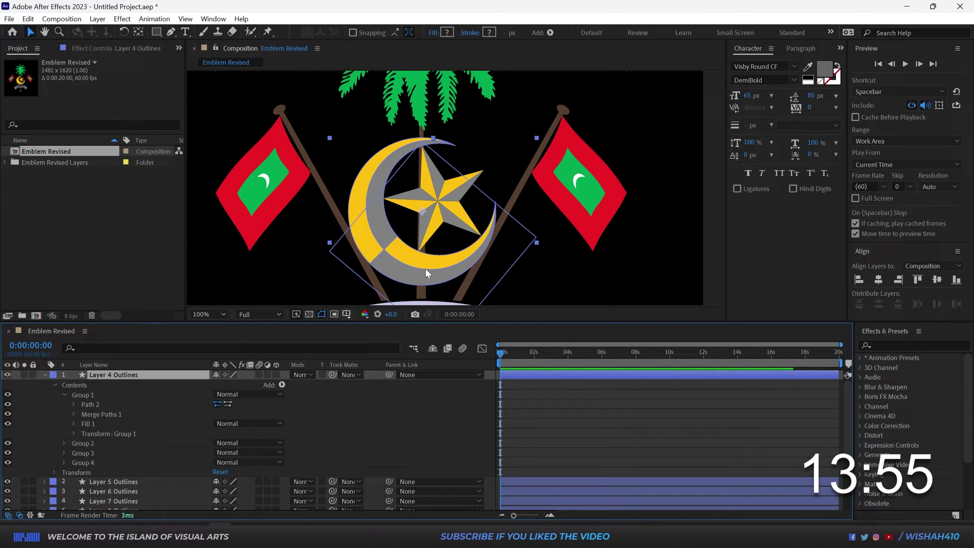
left_click(64, 443)
left_click(91, 404)
left_click(283, 385)
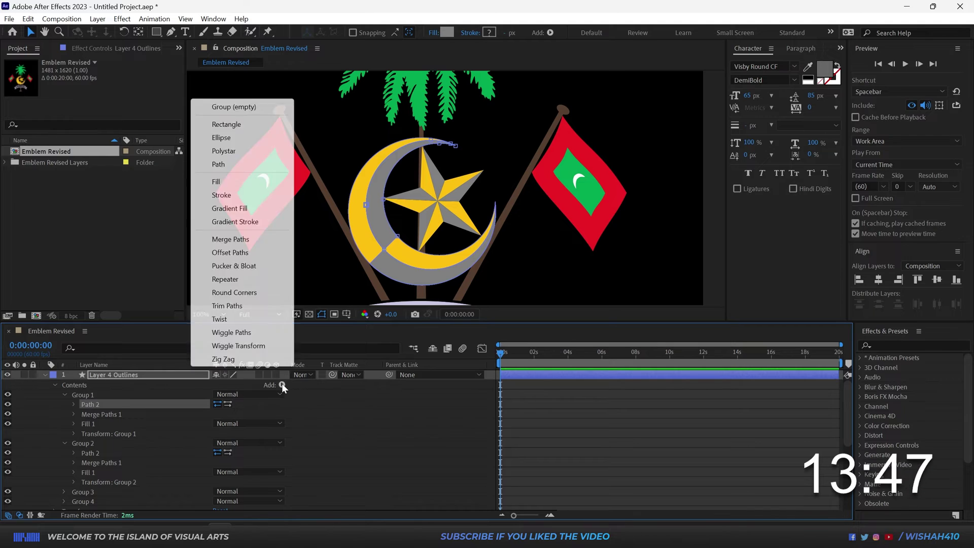
Step: Add a linear Gradient Fill to the crescent blending FEC00F yellow into CD8C5D tan
left_click(228, 209)
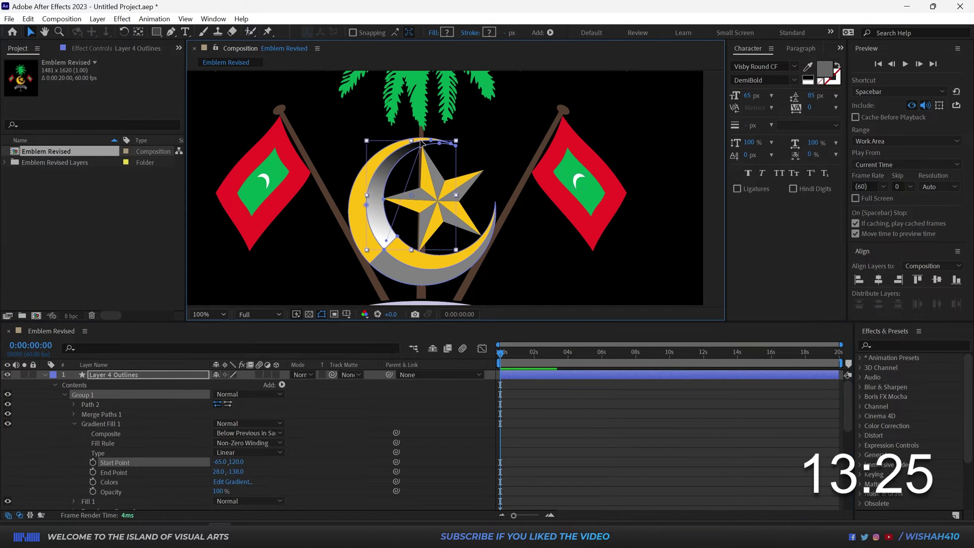
left_click_drag(420, 146, 400, 145)
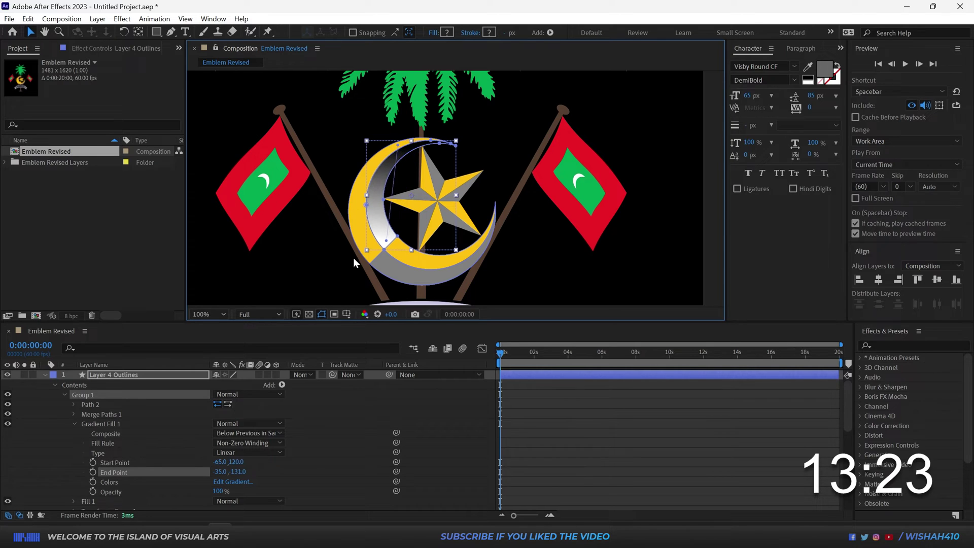
left_click(232, 482)
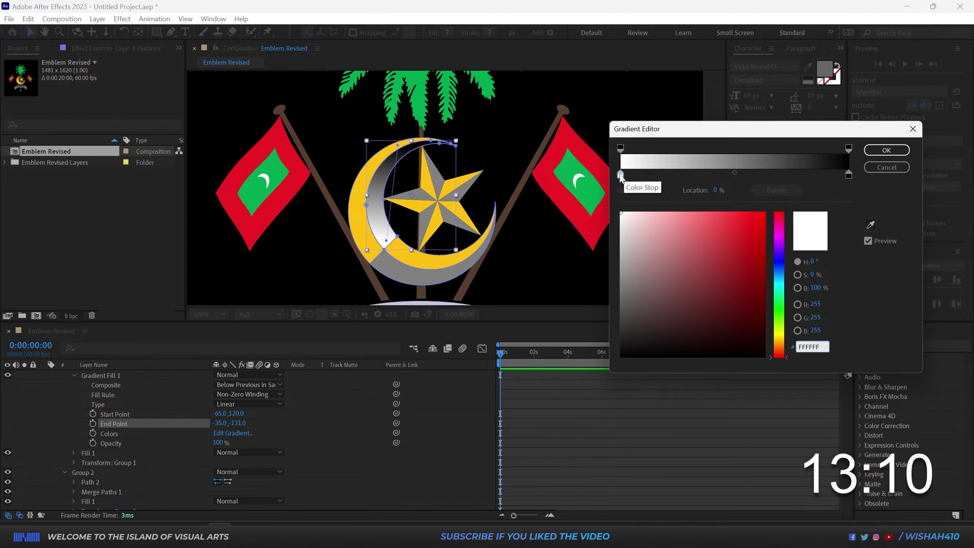
left_click(870, 225)
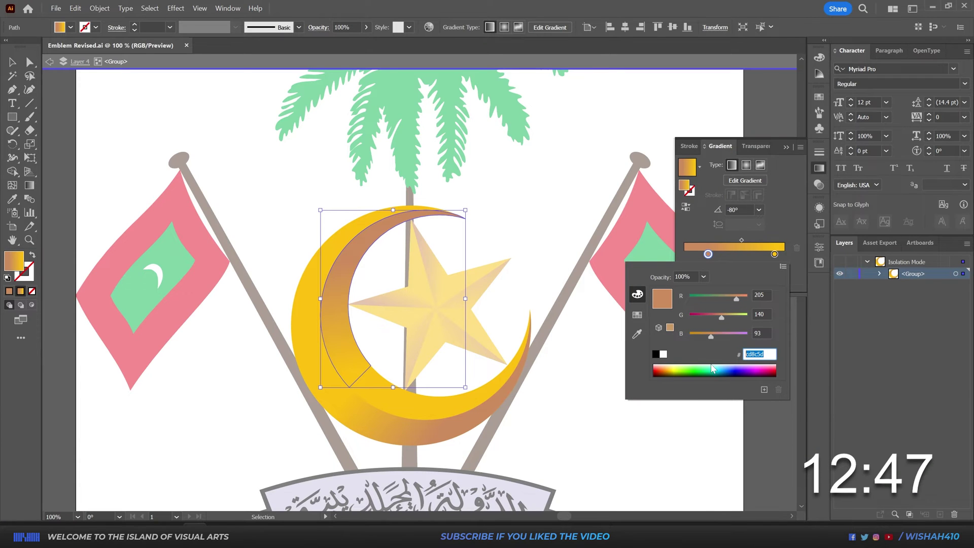
key("Return")
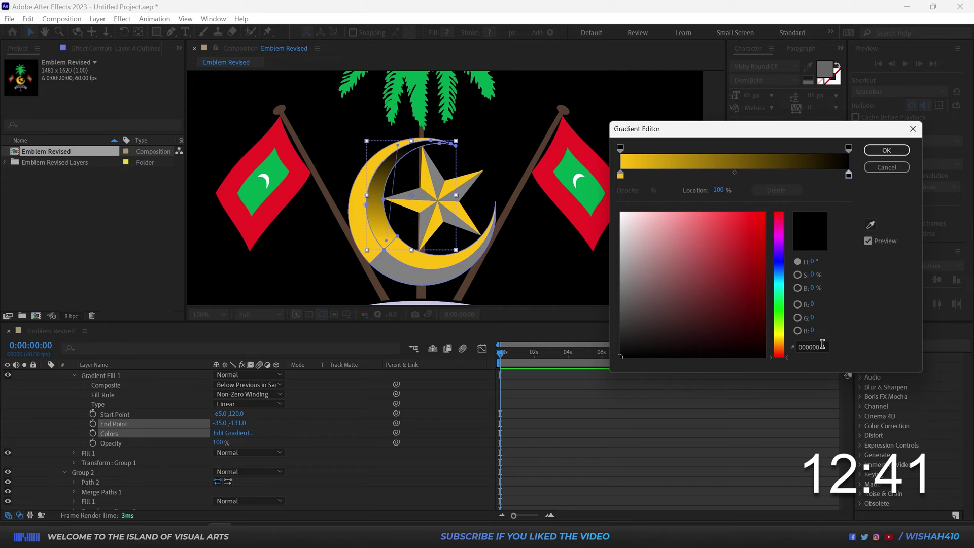
left_click(812, 346)
key("ctrl+v")
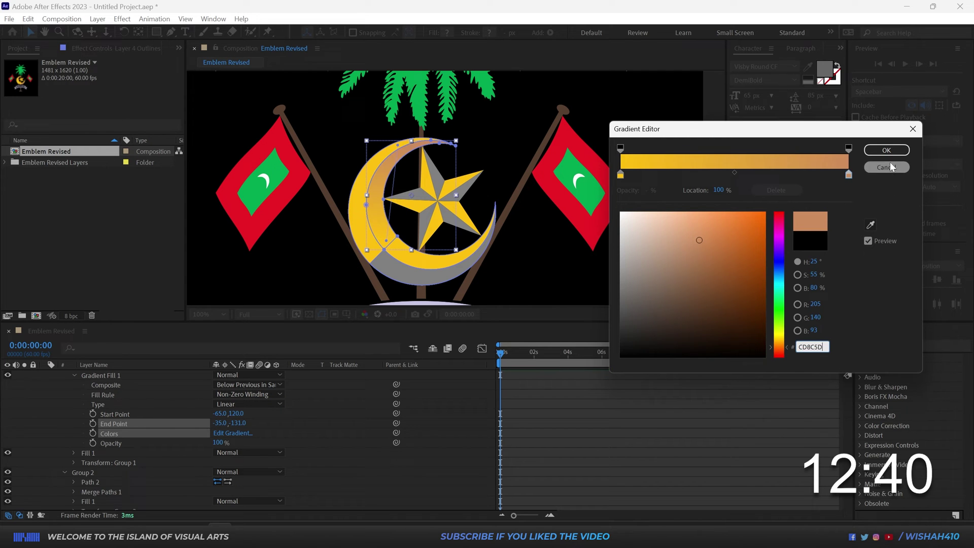
key("Return")
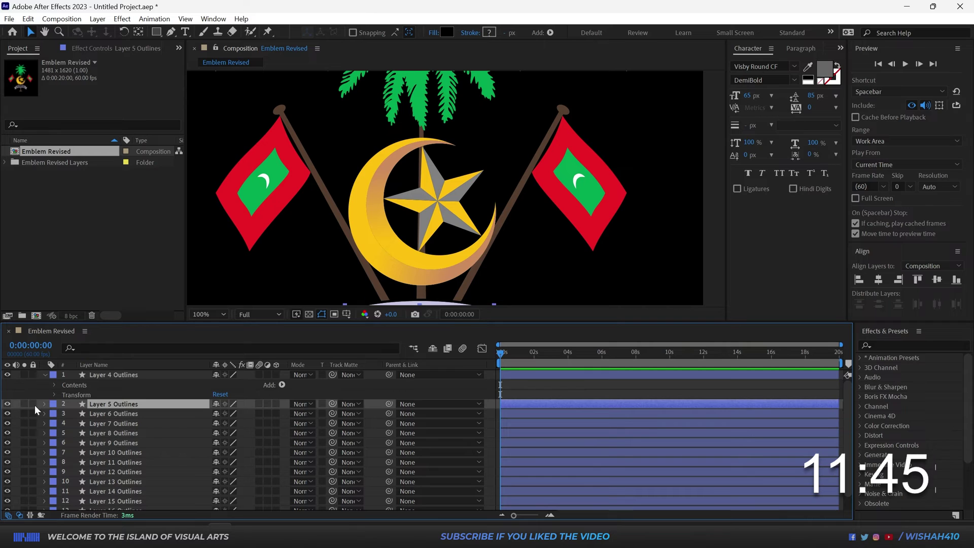
Step: Expand the star's Group 1 and select the crescent's gradient fill
left_click(104, 375)
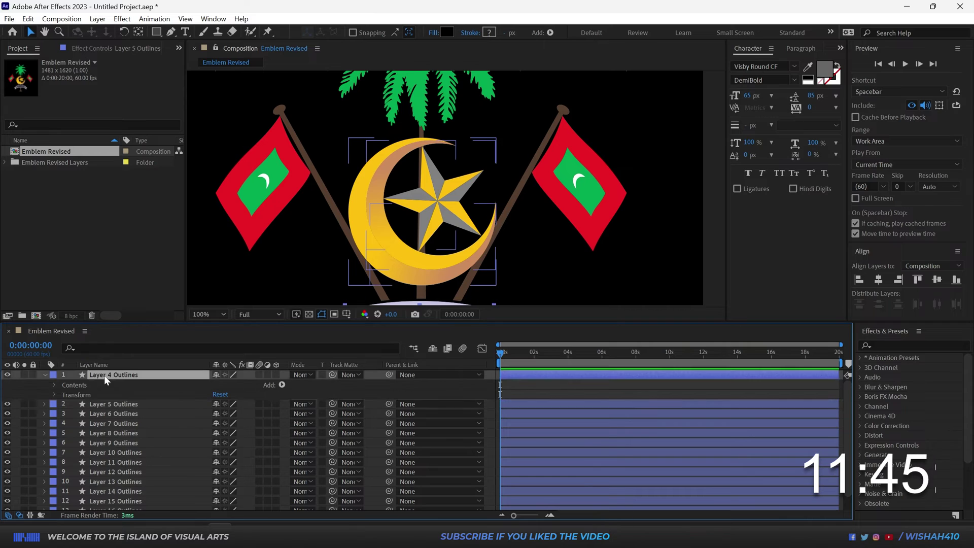
left_click(436, 201)
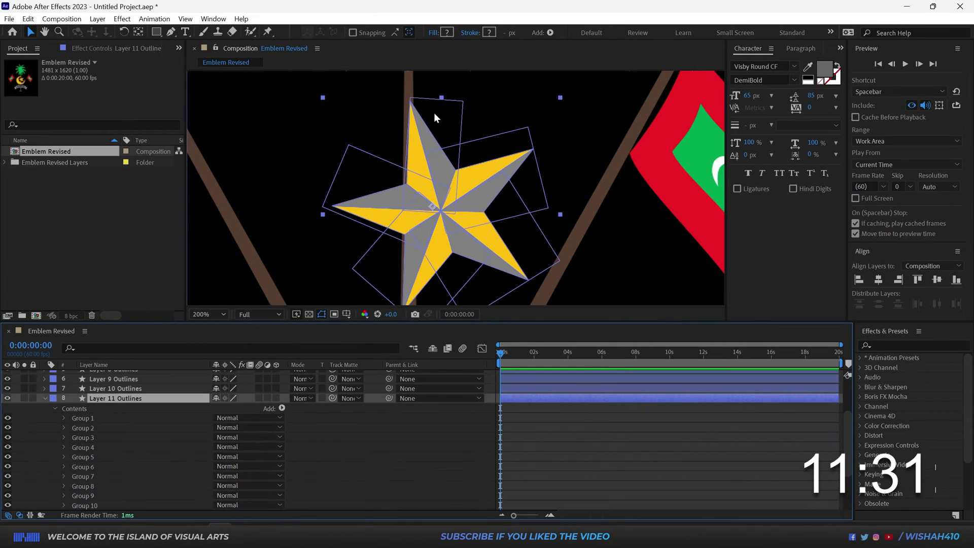
left_click(64, 418)
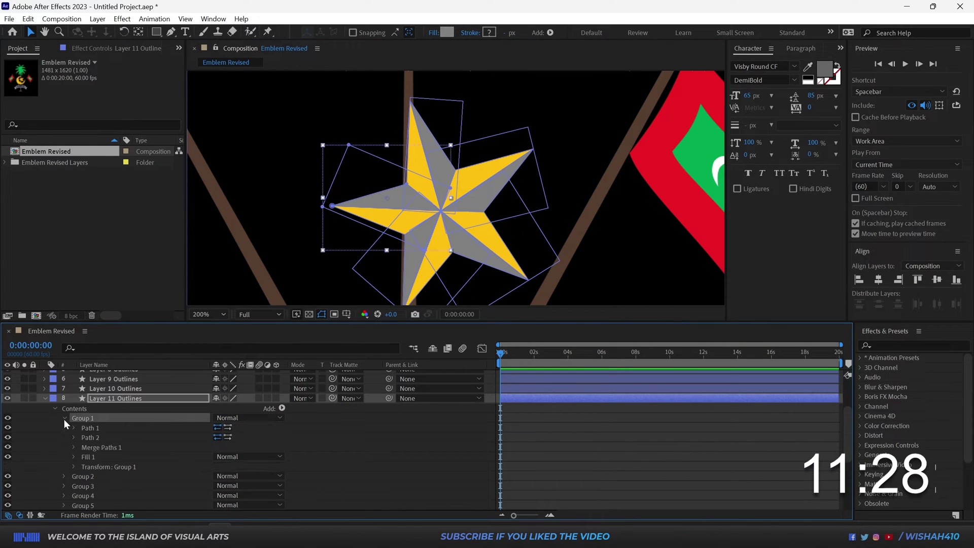
left_click(97, 428)
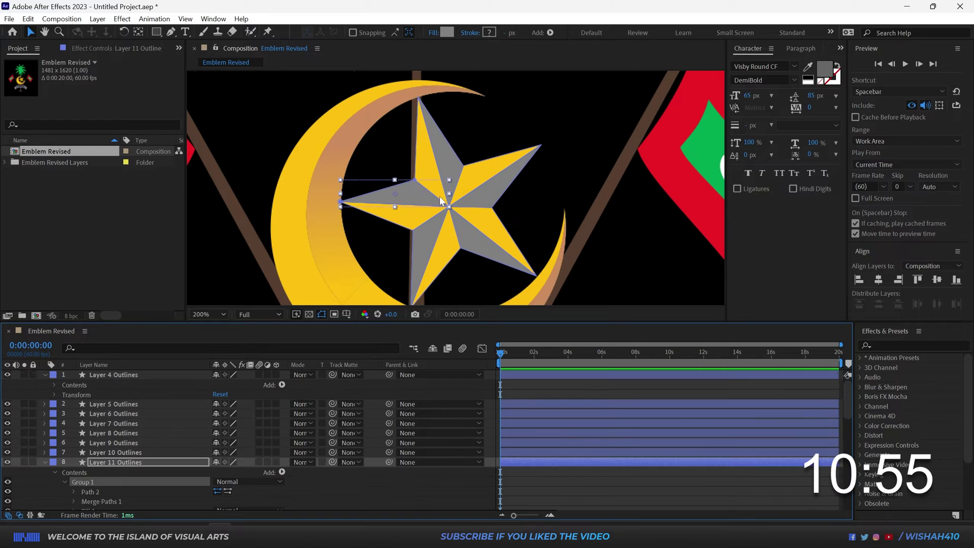
left_click(104, 375)
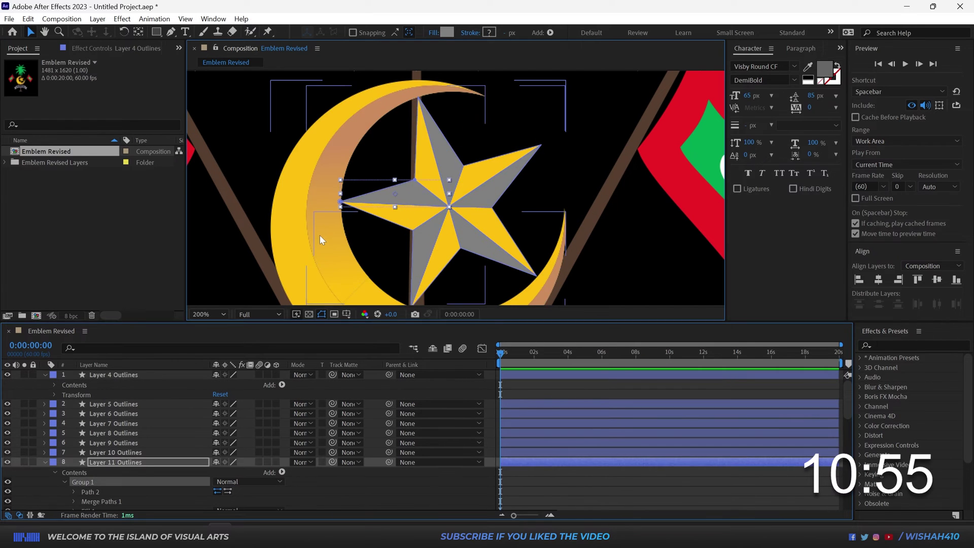
left_click(45, 375)
scroll(60, 401, "down", 3)
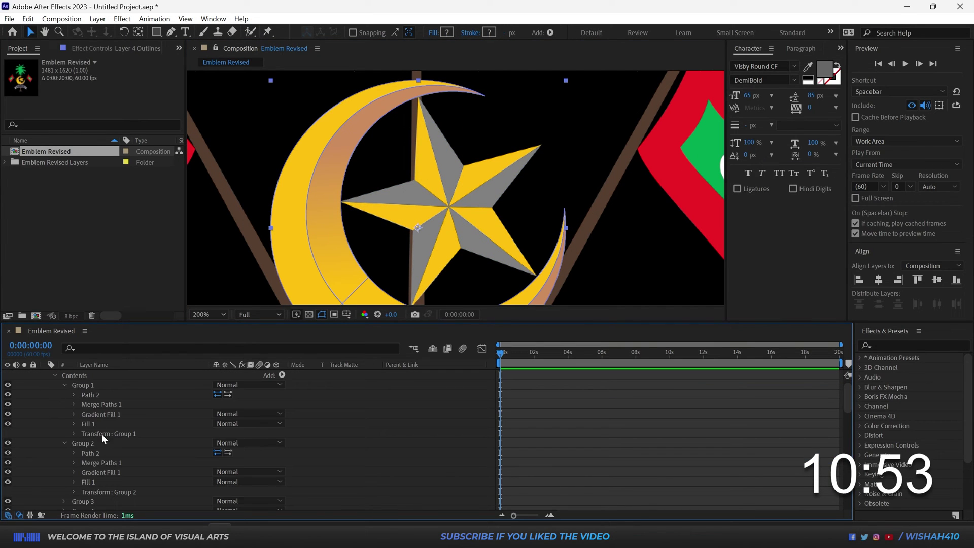
left_click(99, 473)
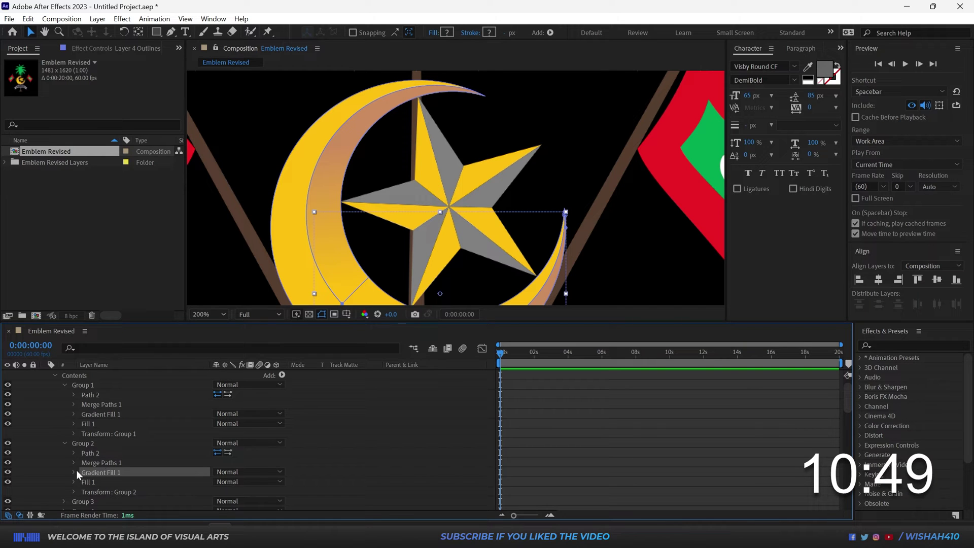
Step: Paste the gradient fill into the star's Group 1 and delete its flat fill
scroll(93, 446, "up", 5)
left_click(86, 415)
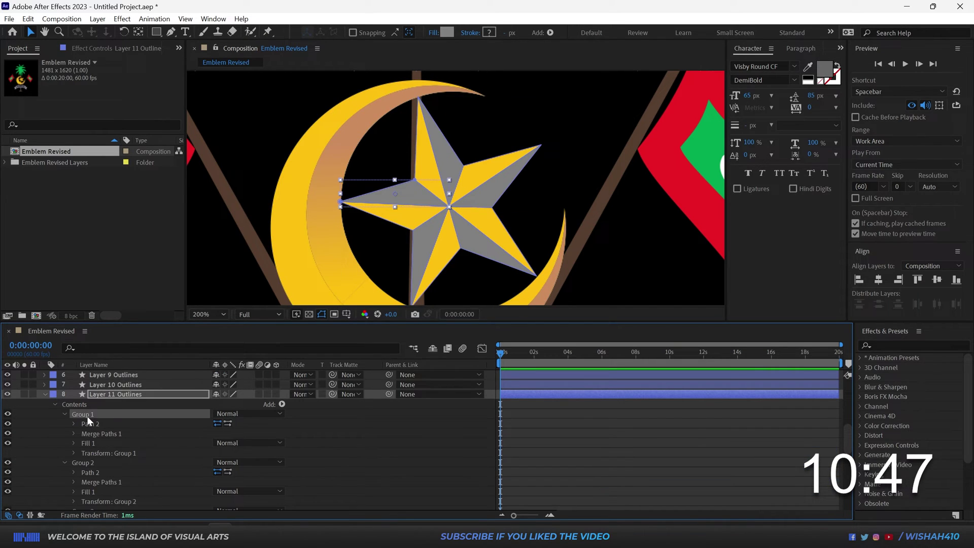
key("ctrl+v")
left_click_drag(97, 454, 98, 442)
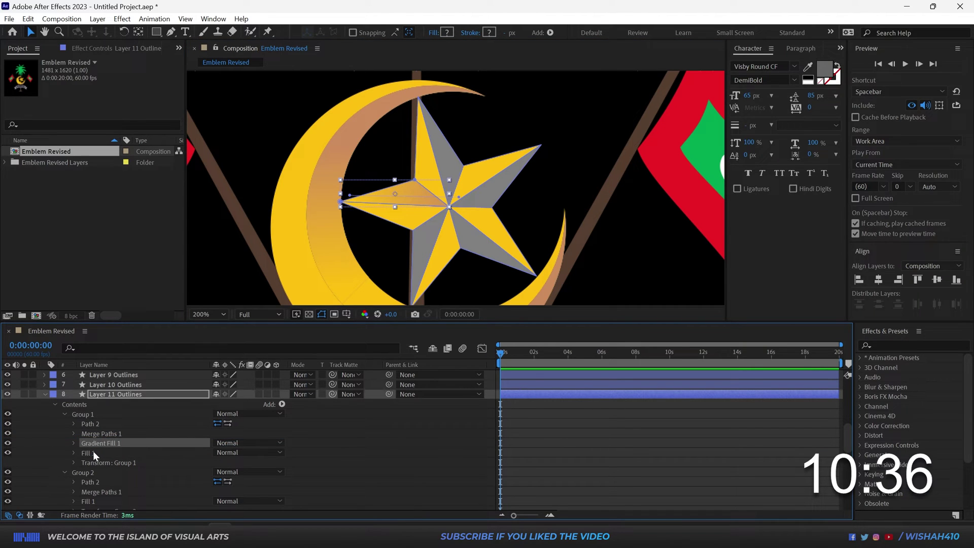
left_click(93, 453)
key("Delete")
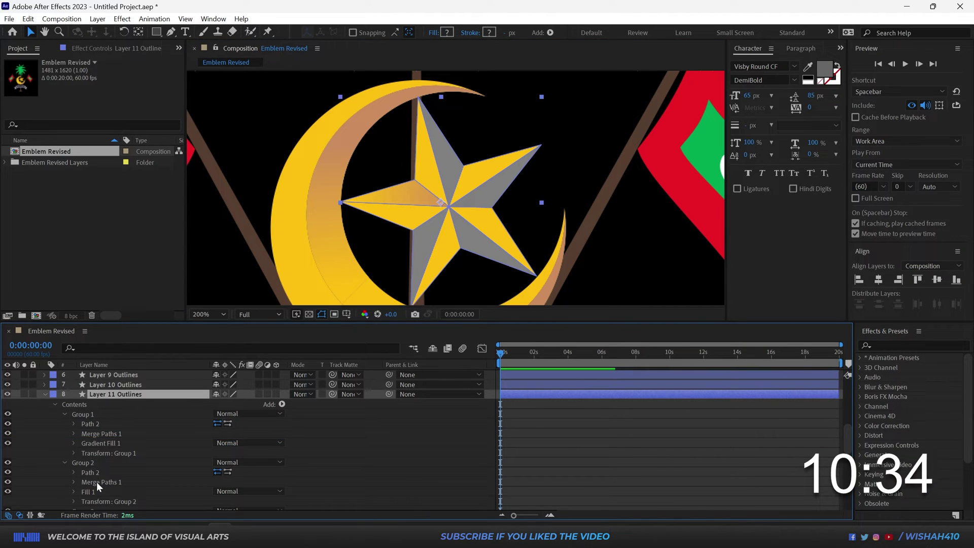
Step: Delete Group 2's flat fill and paste Gradient Fill 1 into Groups 2 and 3
left_click(90, 491)
key("Delete")
left_click(101, 442)
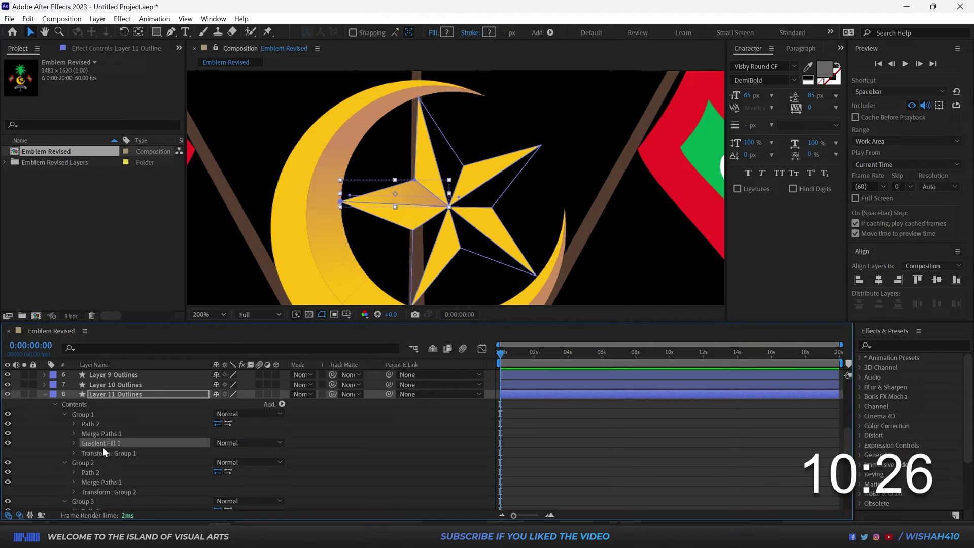
key("ctrl+c")
left_click(92, 463)
key("ctrl+v")
scroll(102, 467, "down", 2)
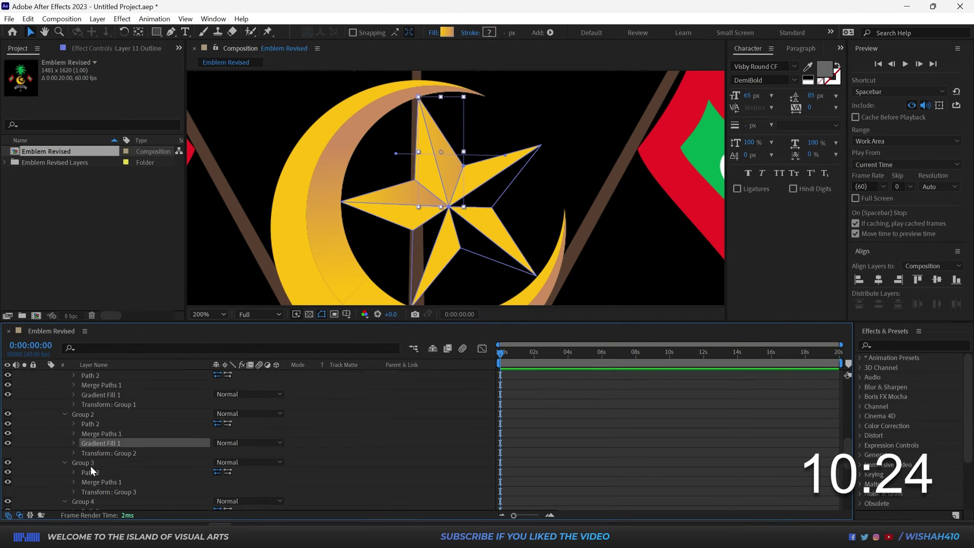
left_click(90, 462)
key("ctrl+v")
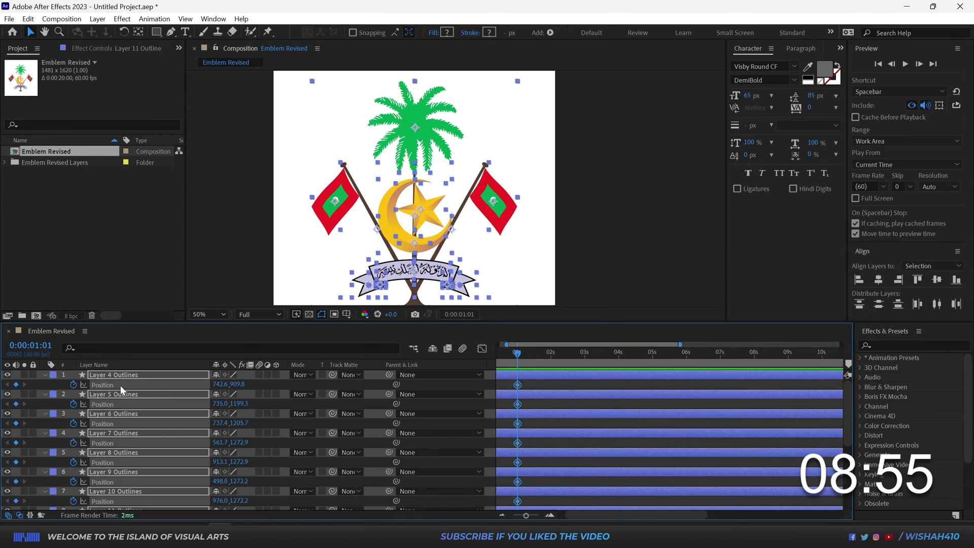
Step: Reveal the Rotation and Position properties of the emblem layers
key("r")
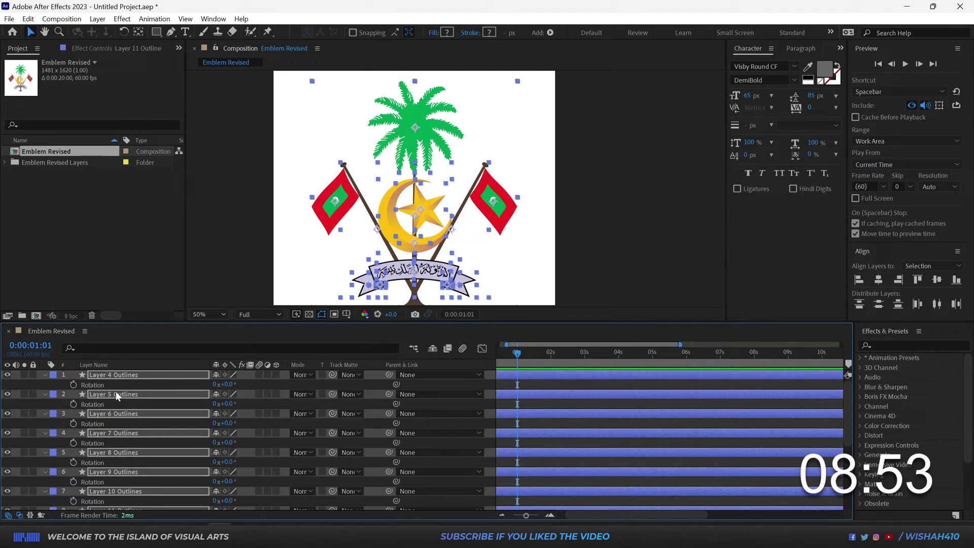
key("shift+p")
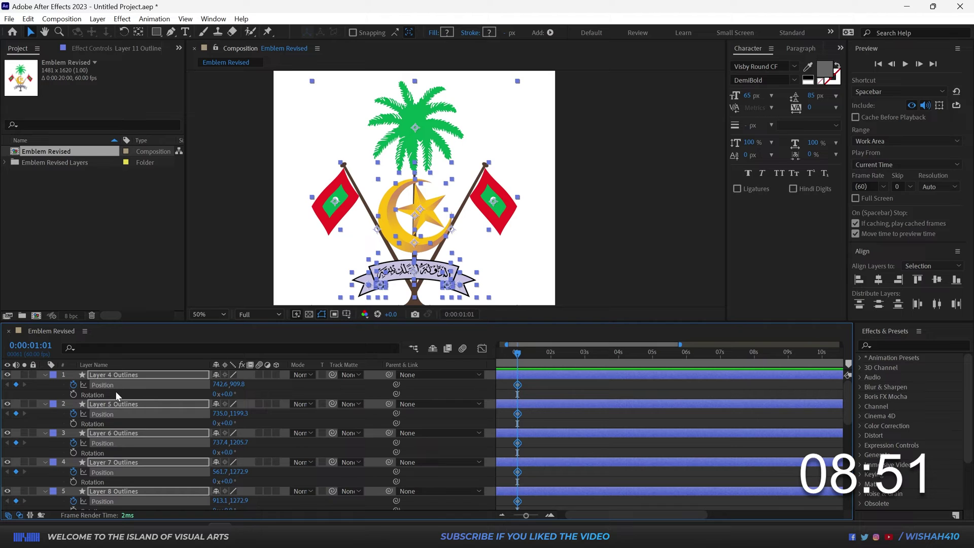
left_click(116, 393)
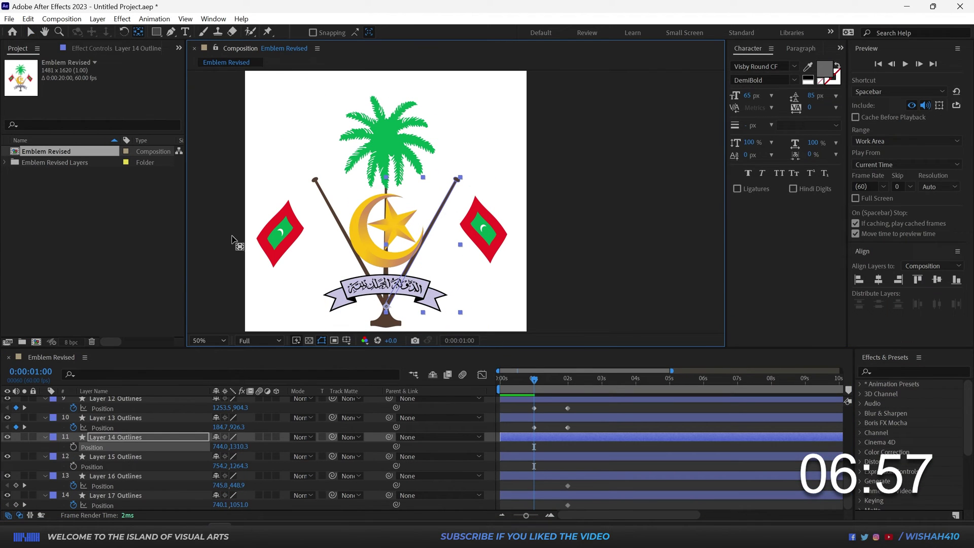
key("r")
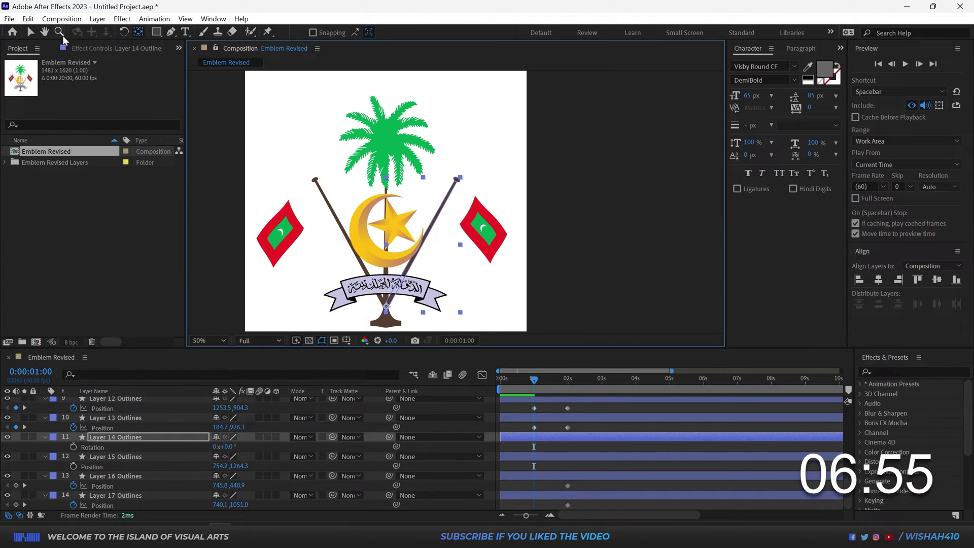
left_click(30, 32)
Step: Add Rotation keyframes to both flag poles and move them to 2 seconds
left_click(424, 210)
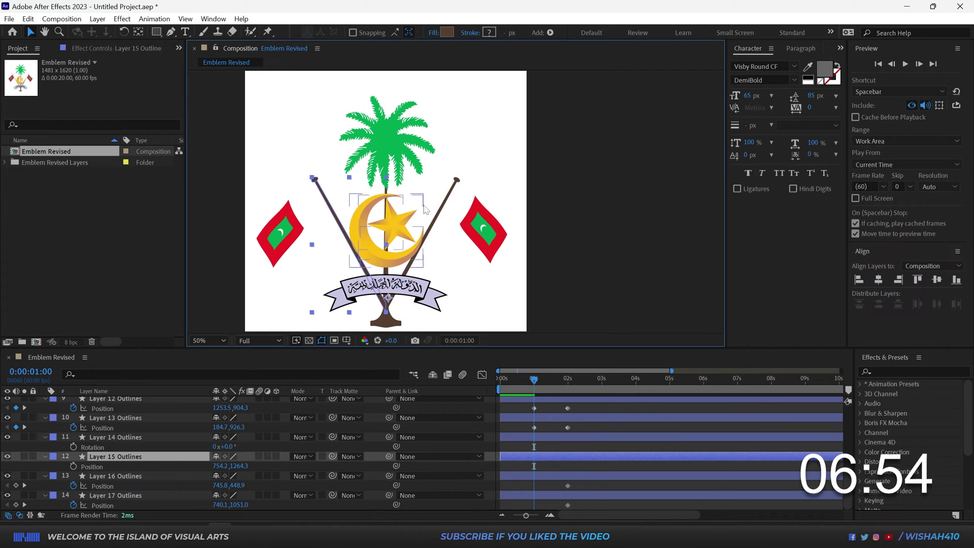
left_click(449, 192, "shift")
key("r")
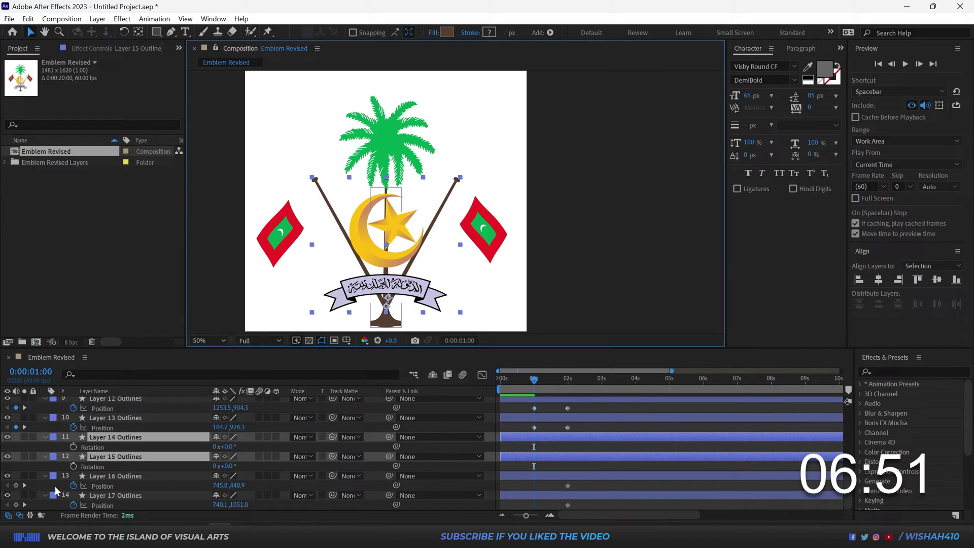
left_click(73, 446)
left_click_drag(537, 447, 567, 453)
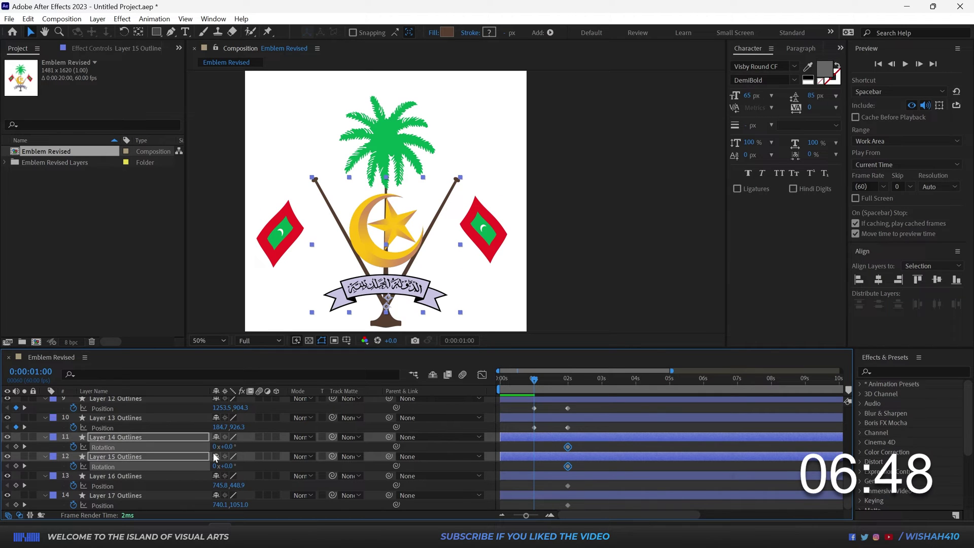
left_click(541, 448)
left_click(544, 438)
Step: At 1 second, set poles to -20° and 21°, crescent to -33°, and offset the star
left_click_drag(236, 446, 226, 466)
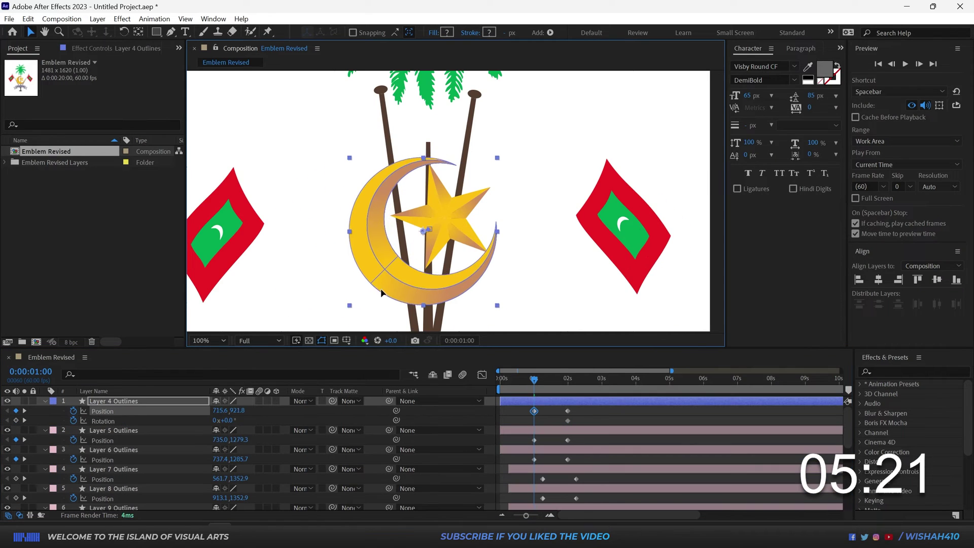
left_click_drag(380, 307, 360, 308)
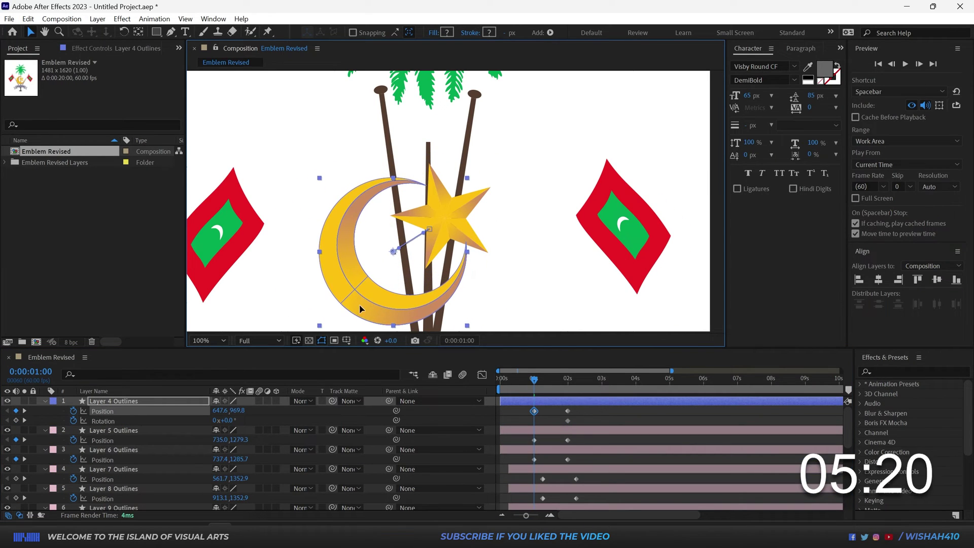
left_click_drag(219, 420, 249, 424)
left_click_drag(446, 223, 480, 193)
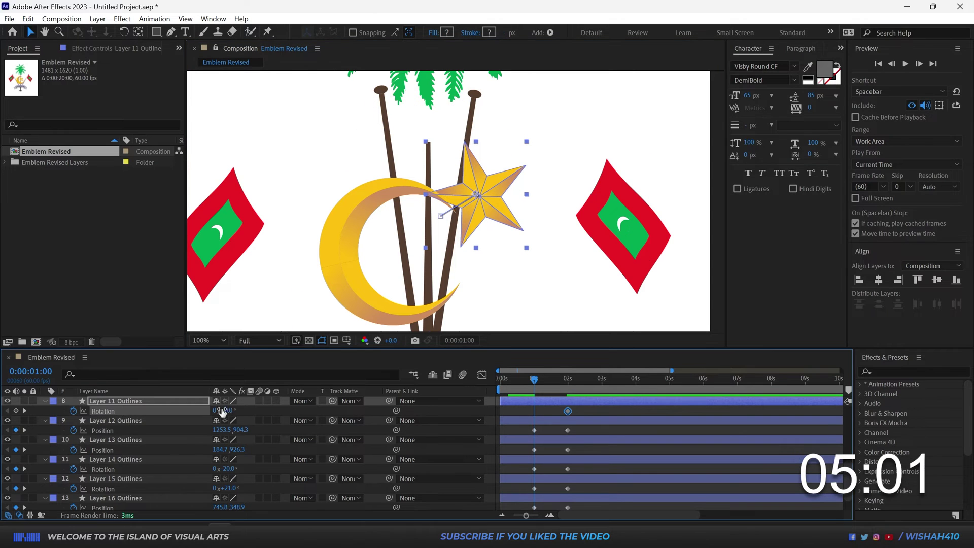
left_click_drag(227, 410, 238, 411)
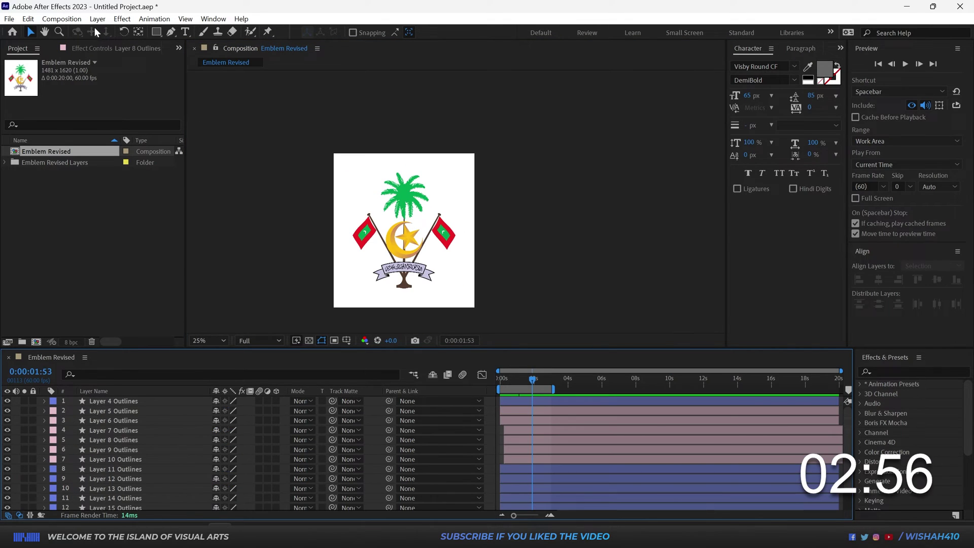
Step: Launch LottieFiles from the Window > Extensions menu
left_click(213, 19)
mouse_move(339, 81)
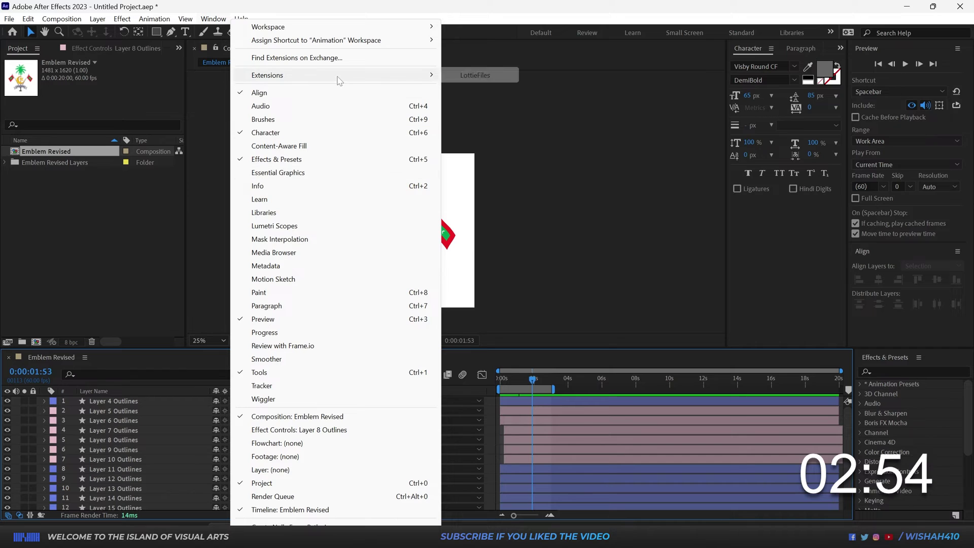
left_click(474, 79)
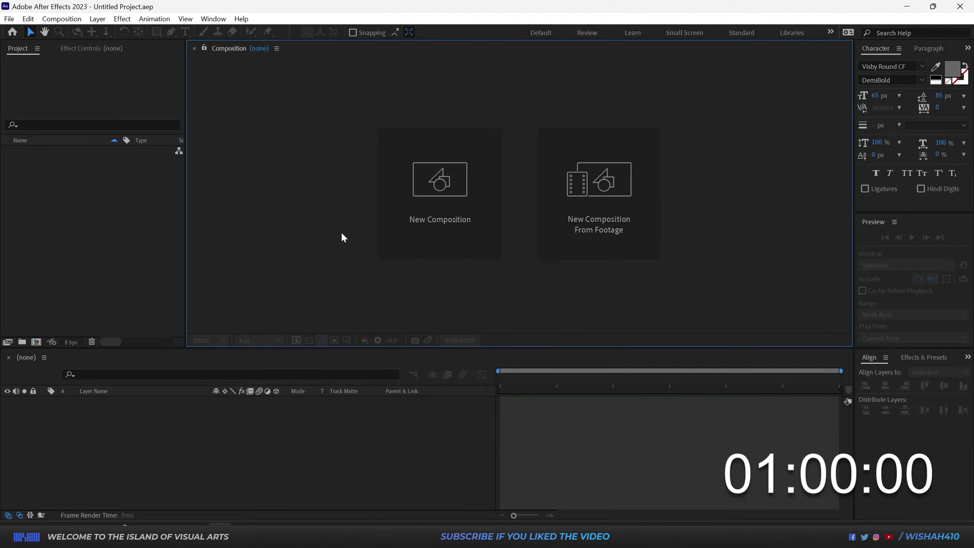
Step: Import Emblem Revised.ai as a composition and scrub the timeline to 0:00:00:57
key("alt+Tab")
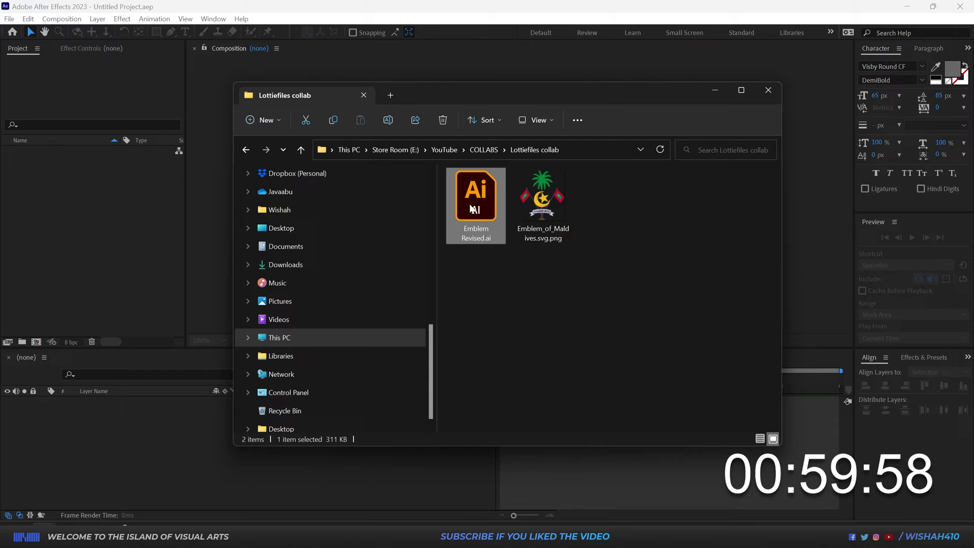
left_click_drag(473, 208, 87, 233)
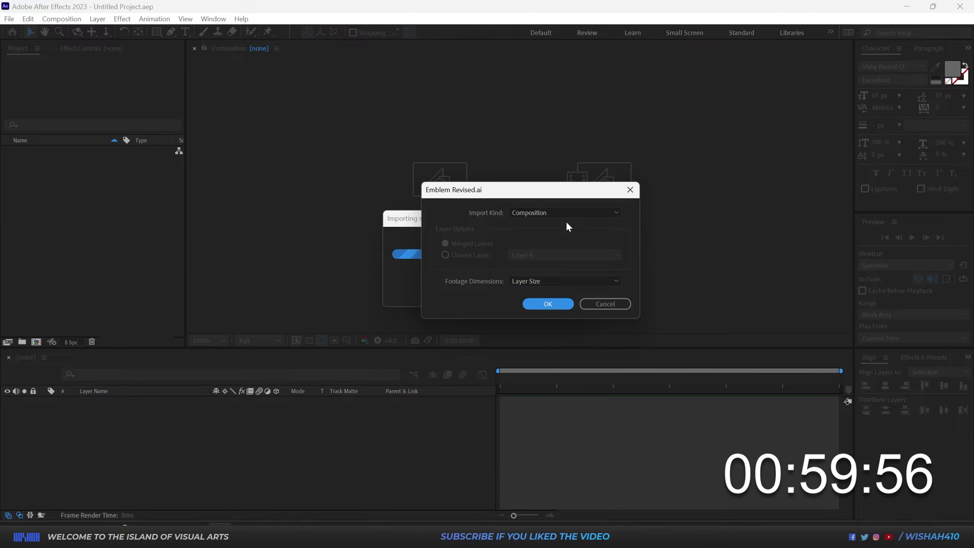
left_click(540, 301)
left_click_drag(508, 380, 516, 380)
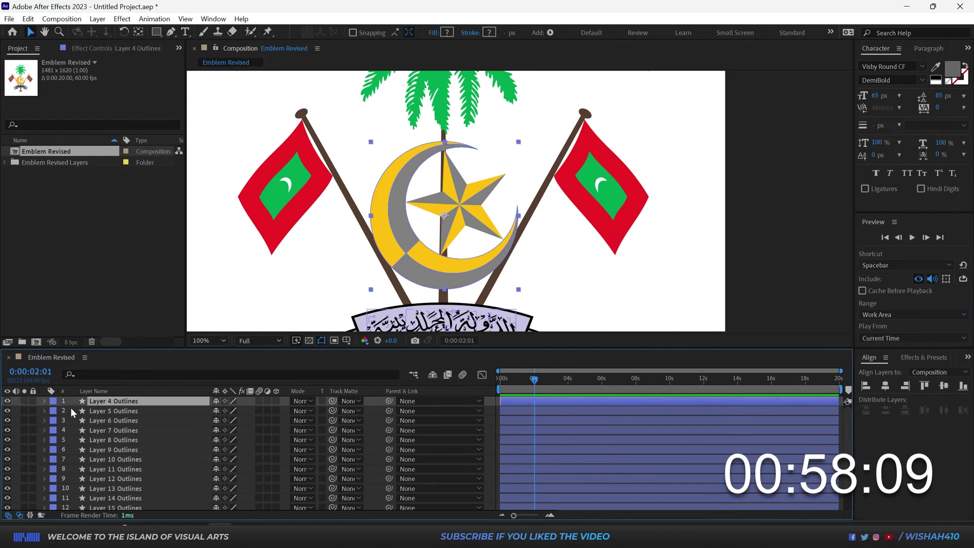
Step: Select the crescent layer, Layer 4 Outlines, and expand its contents
left_click(112, 401)
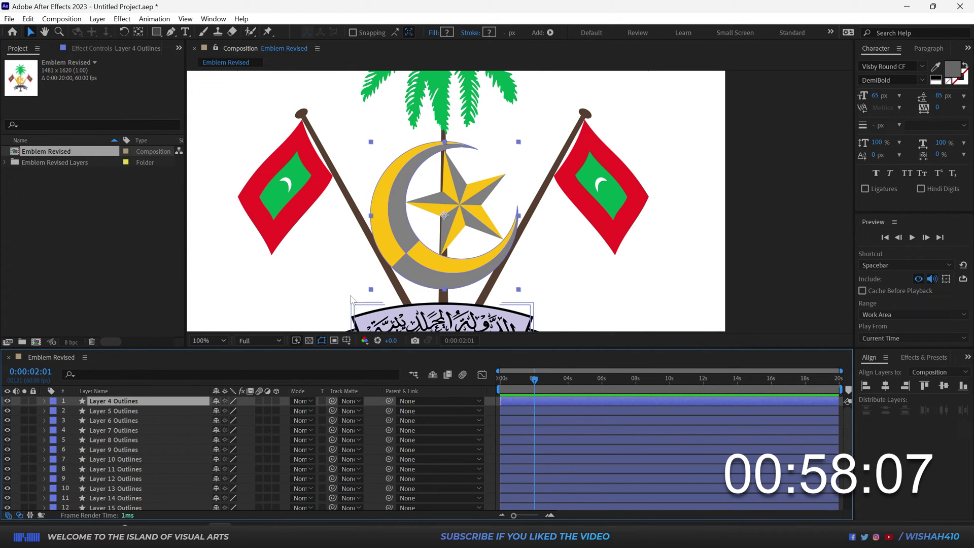
left_click(46, 401)
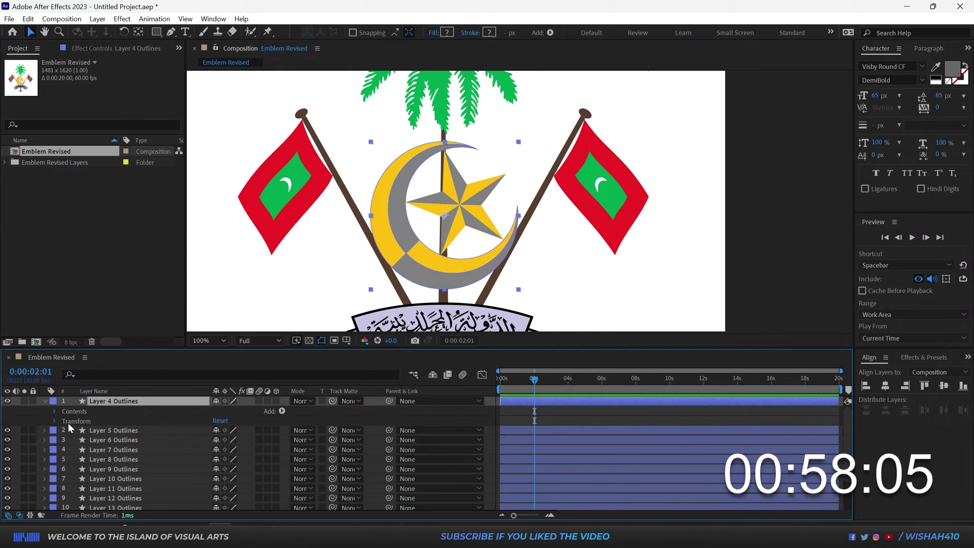
left_click(54, 411)
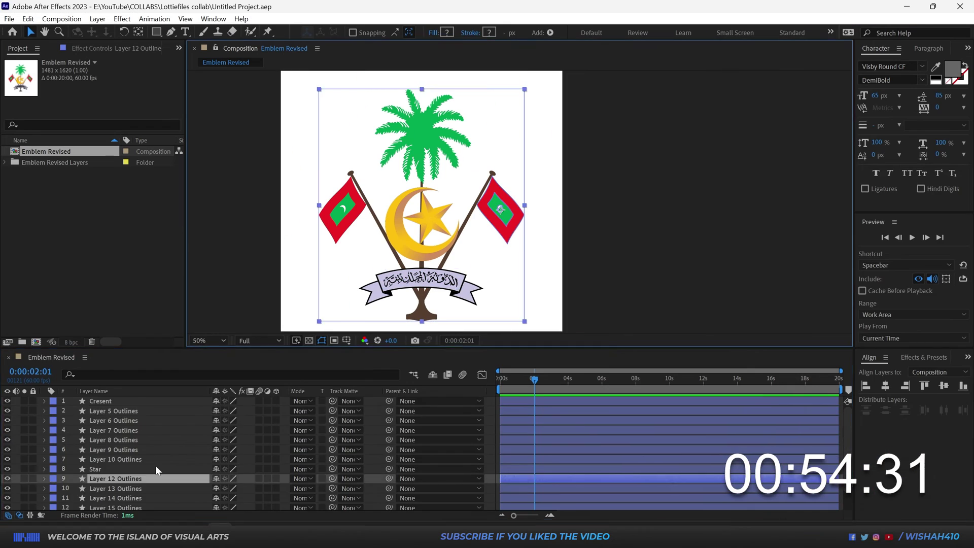
Step: Rename Layer 14 Outlines to 'Right Flag holder' and collapse all layer properties
key("Return")
type("Right")
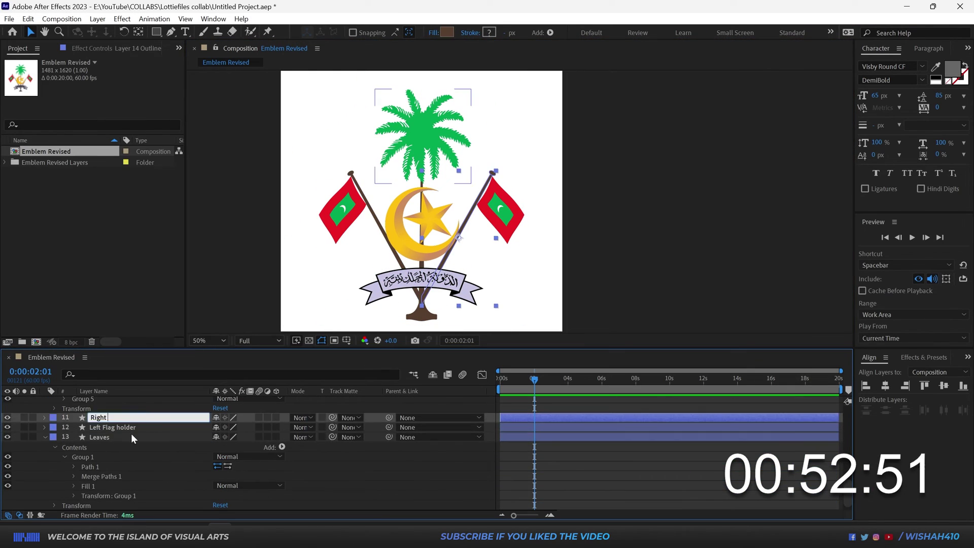
type(" Flag holder")
key("Return")
right_click(130, 461)
key("Escape")
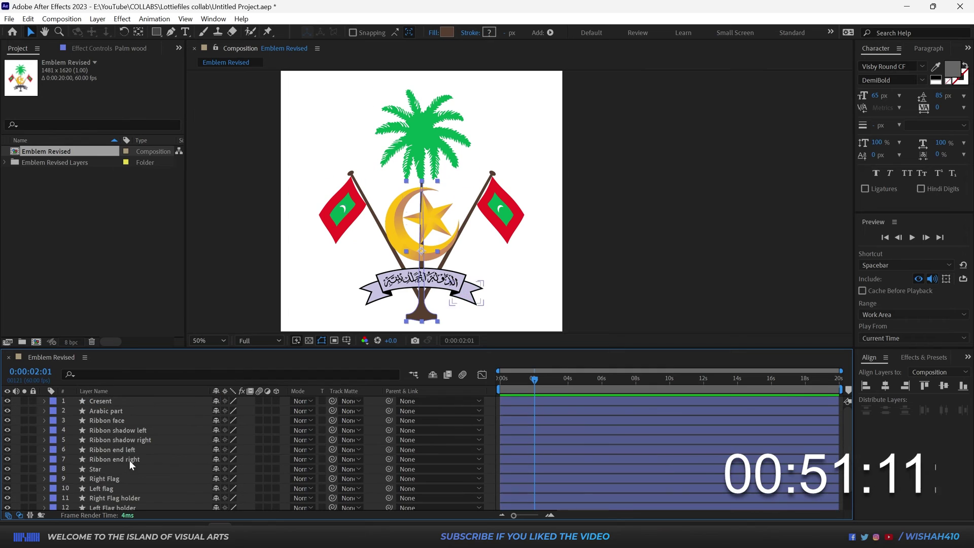
left_click(110, 441)
key("ctrl+a")
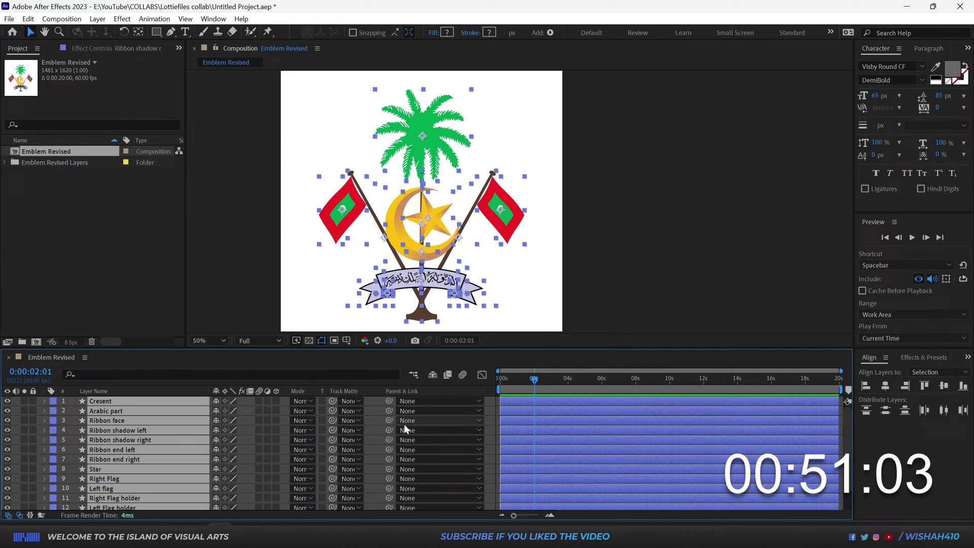
key("F2")
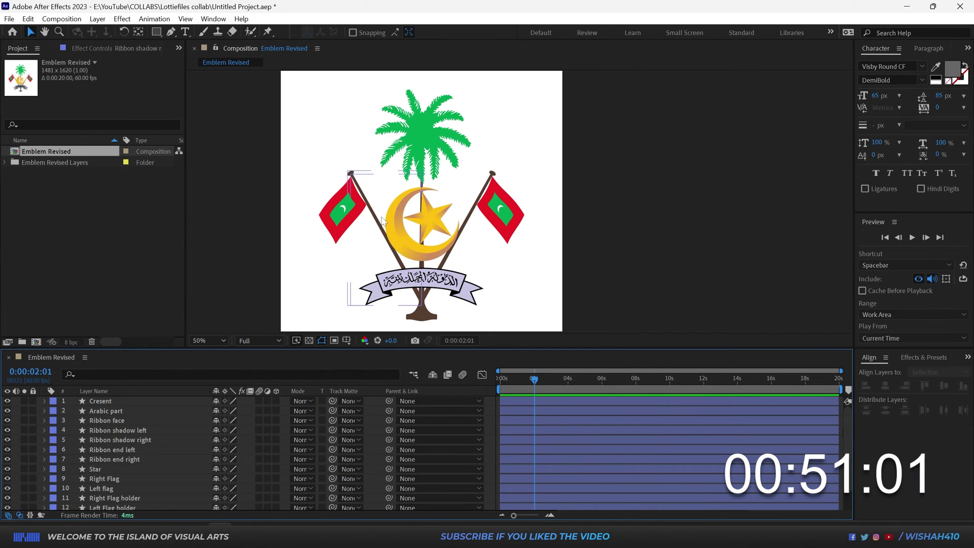
Step: Change the left flag's label colour and rotate the left flag holder to tilt it
left_click_drag(520, 383, 533, 384)
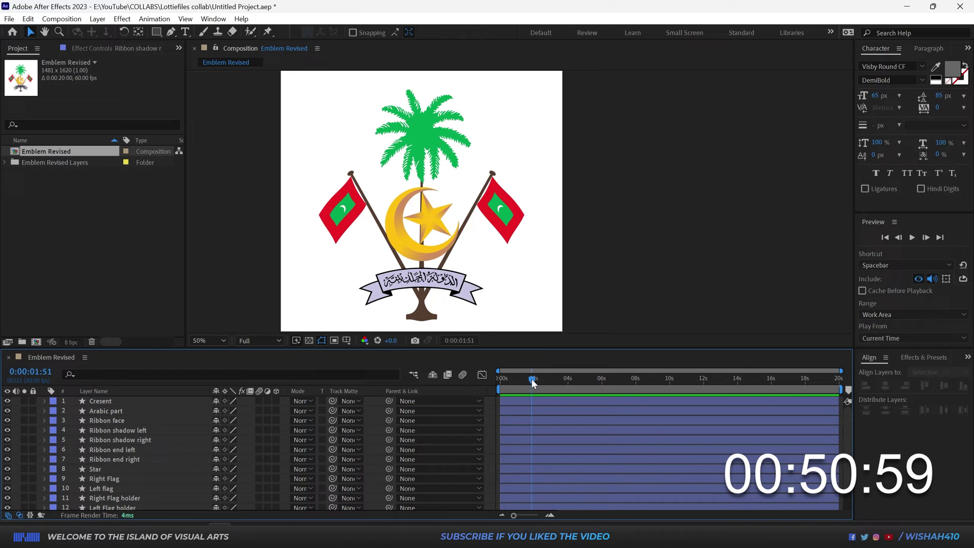
left_click(335, 208)
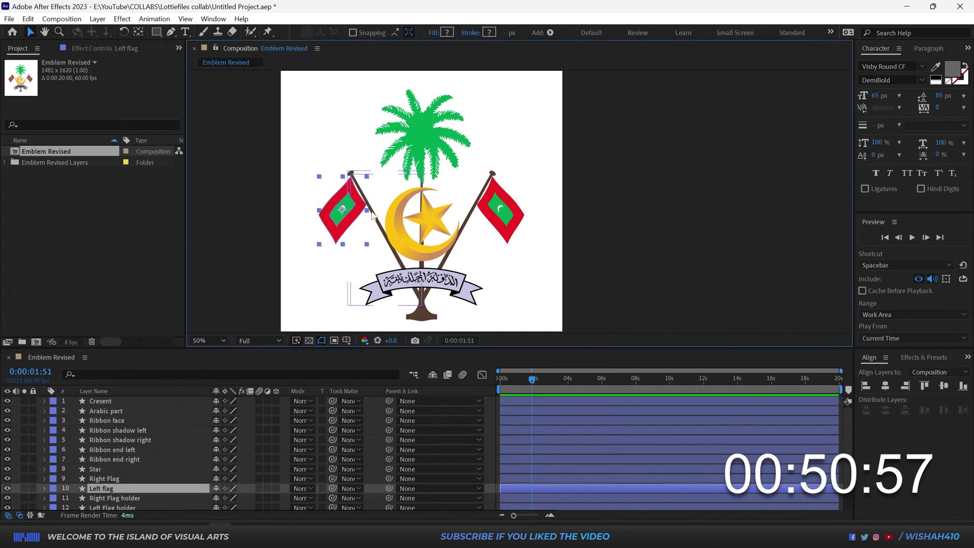
left_click(53, 488)
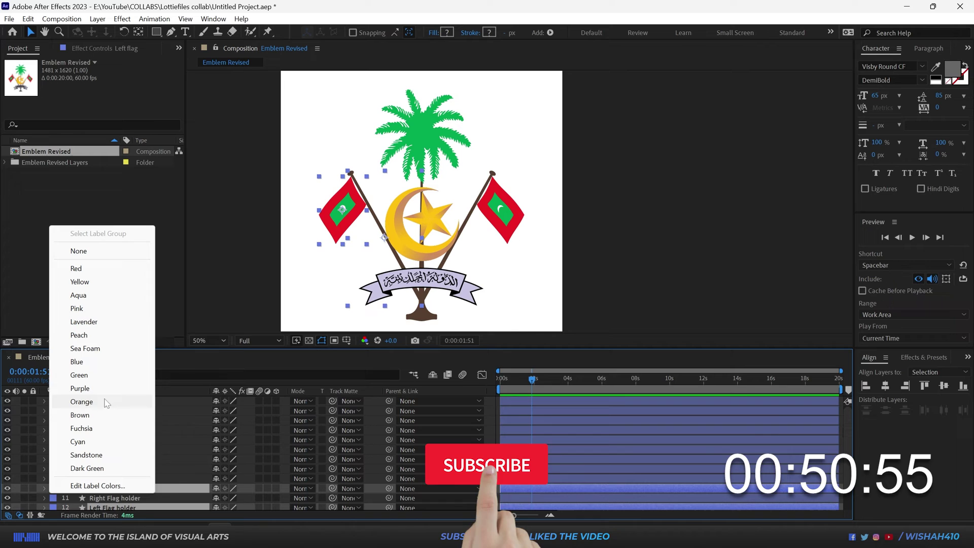
left_click(79, 375)
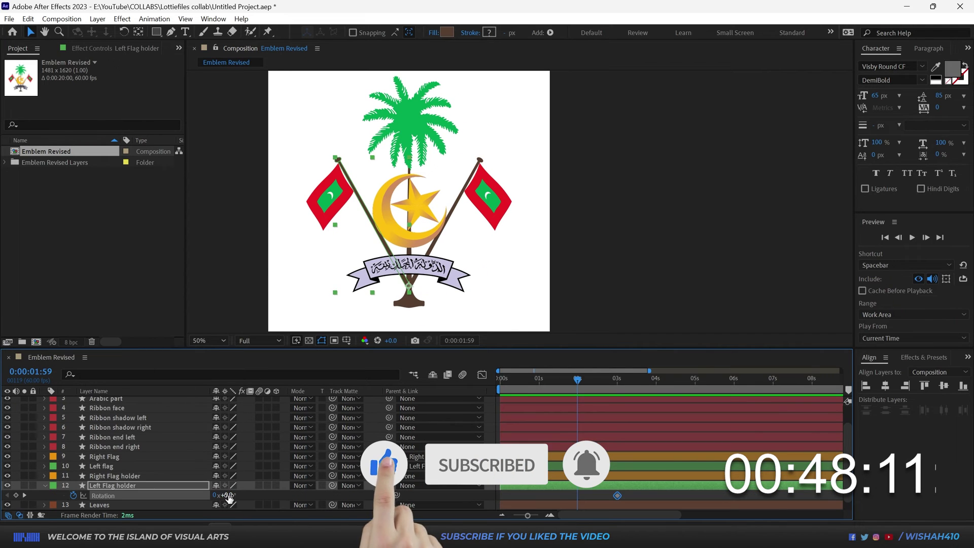
left_click_drag(226, 494, 241, 493)
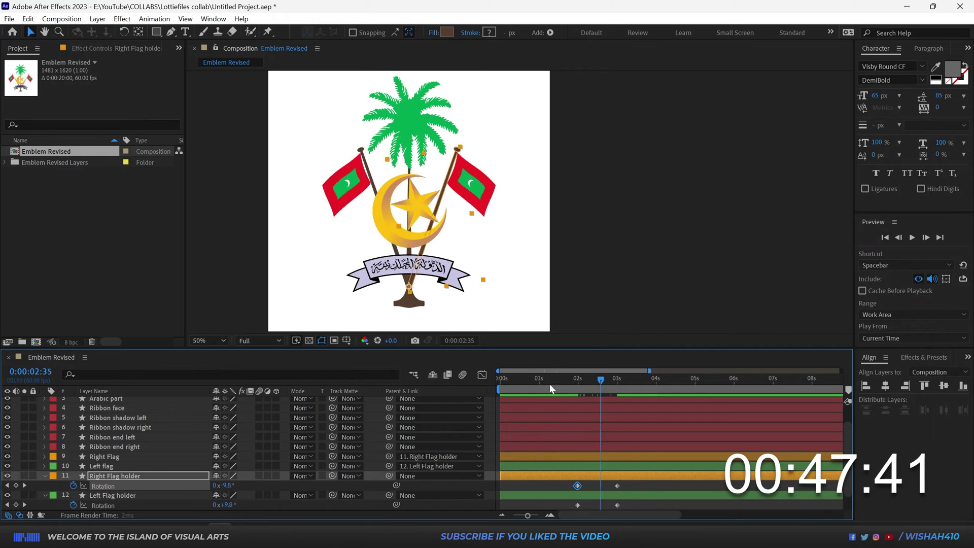
left_click_drag(550, 384, 519, 390)
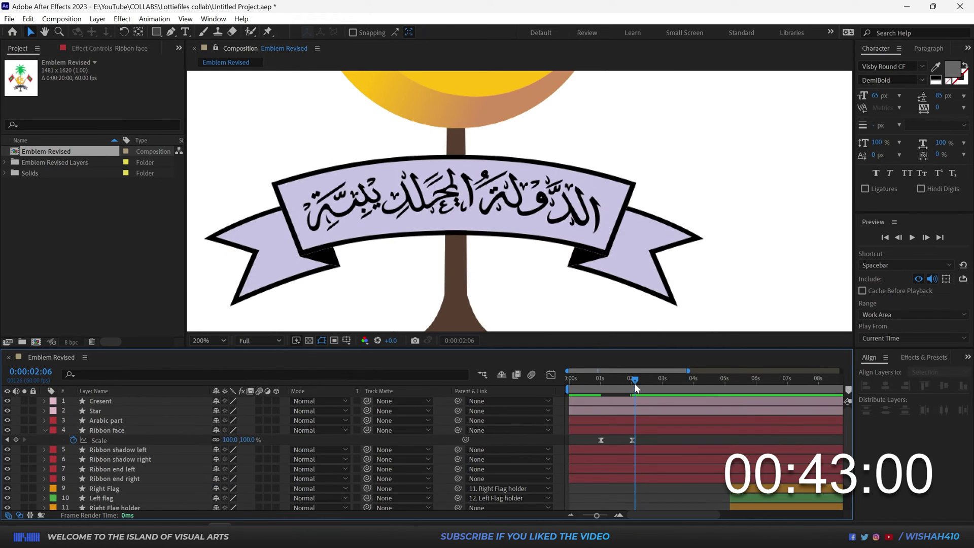
Step: Set the ribbon face's 2:01 Scale keyframe to 110% and scrub to preview the overshoot
left_click(635, 383)
left_click(633, 440)
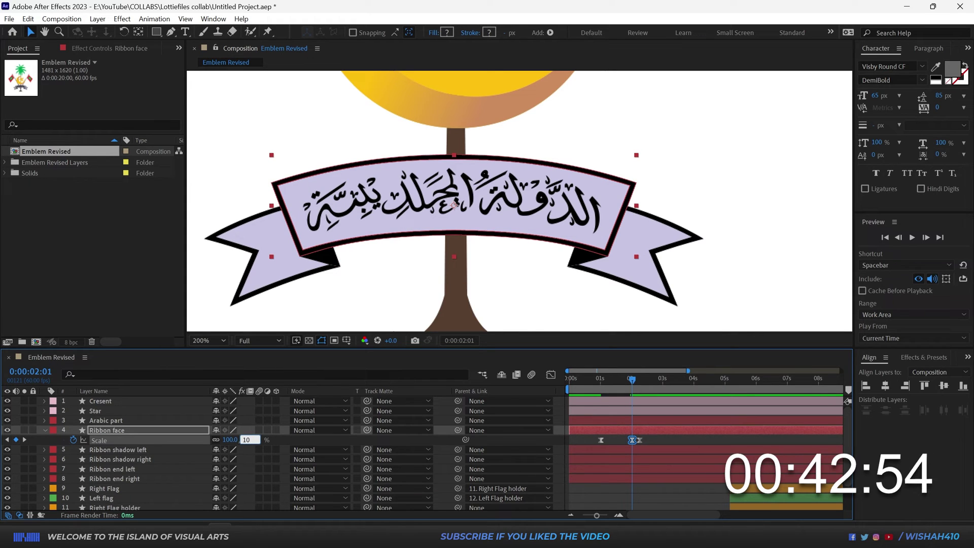
key("Return")
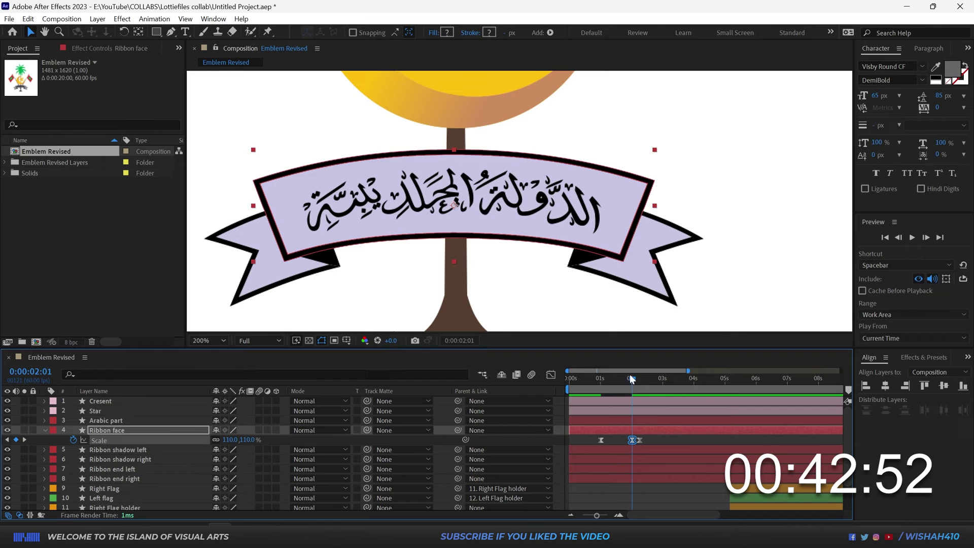
left_click_drag(631, 379, 597, 390)
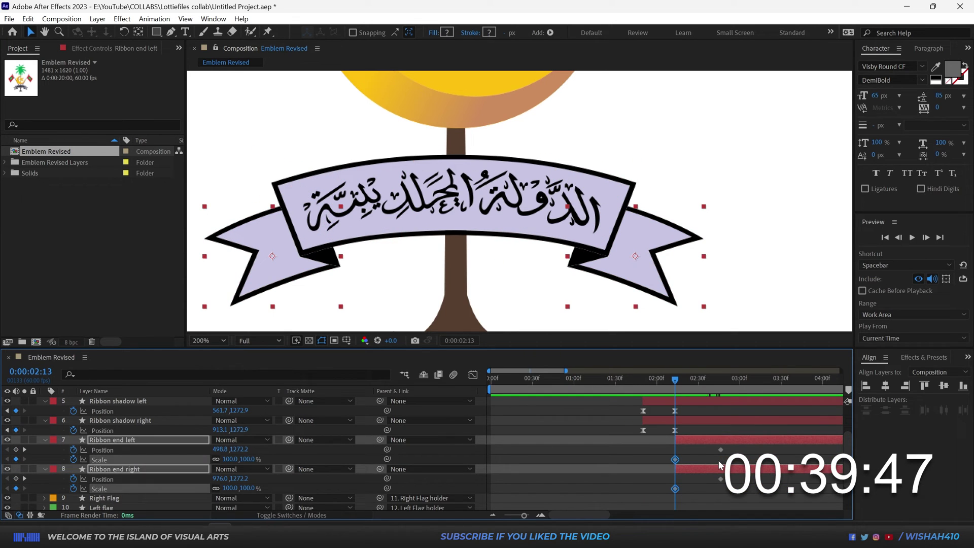
Step: Remove the ribbon ends' Position and Scale keyframes and preview the ribbon animation
key("ctrl+z")
key("ctrl+z")
key("ctrl+z")
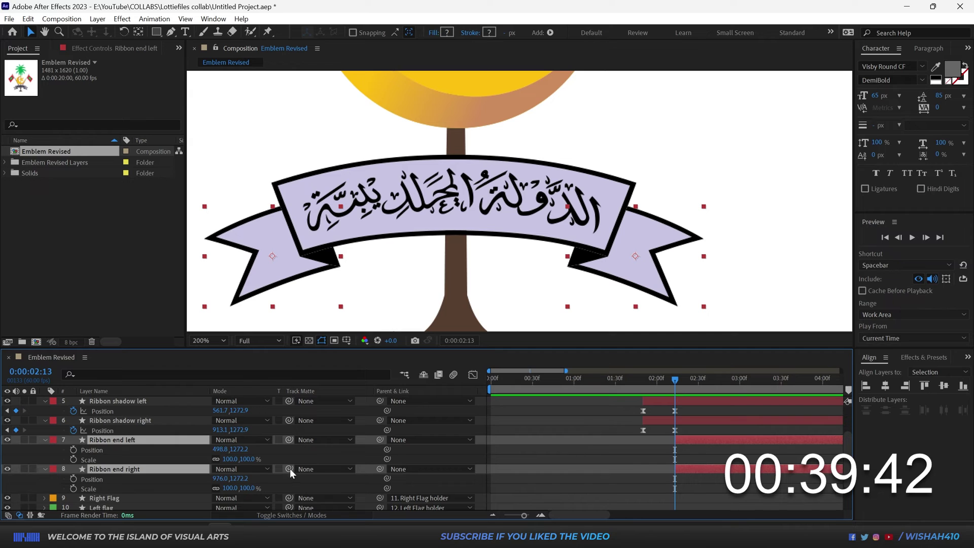
left_click(699, 437)
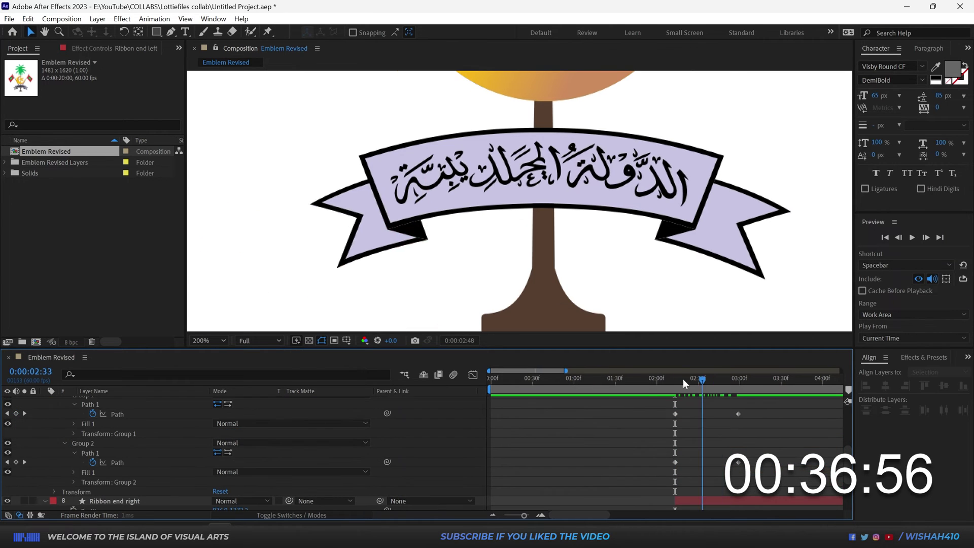
left_click_drag(683, 379, 752, 369)
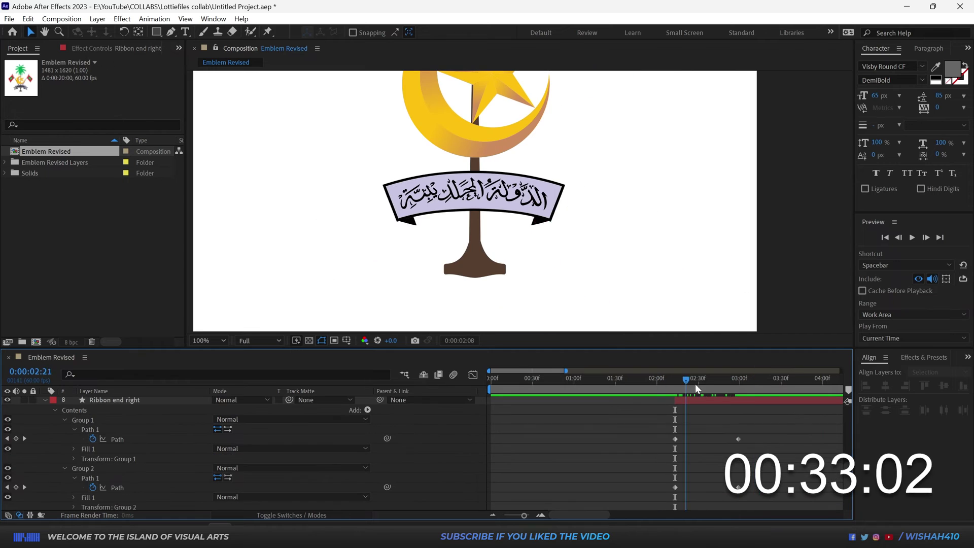
left_click_drag(695, 384, 621, 395)
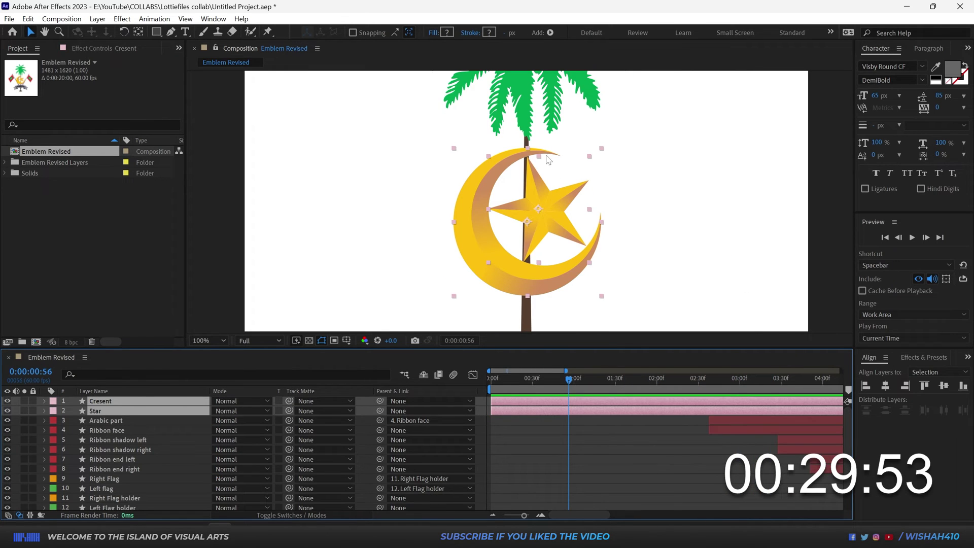
Step: Keyframe the Cresent layer's Position, Scale and Rotation and apply Easy Ease
left_click(538, 402)
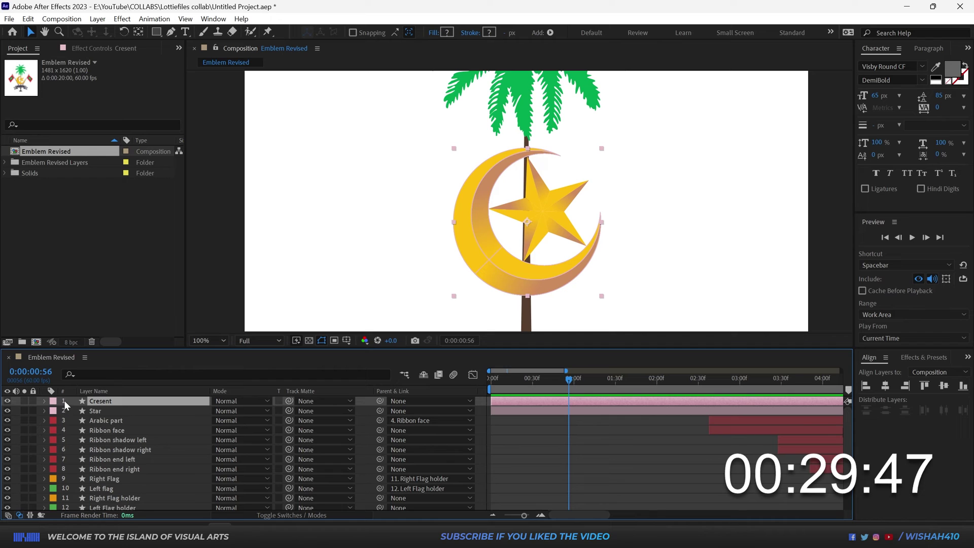
key("r")
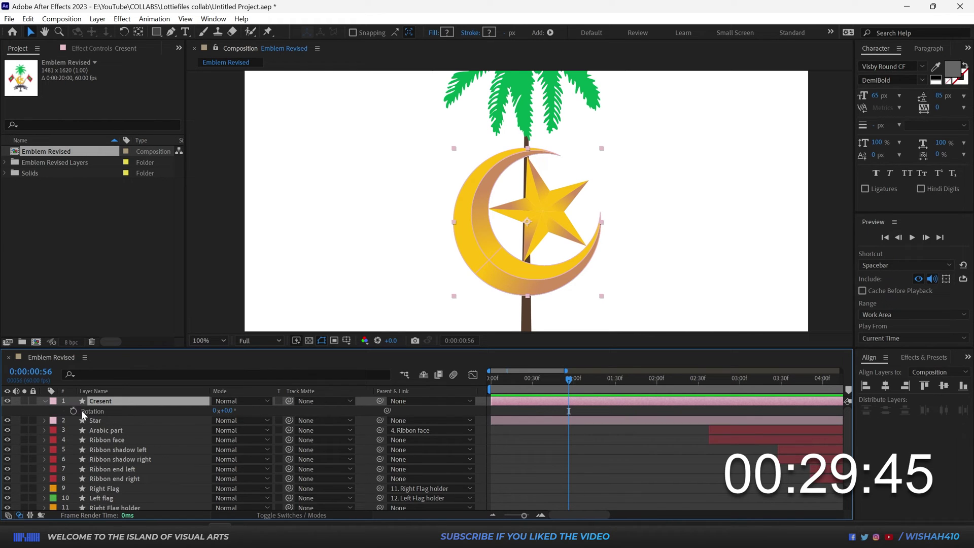
key("shift+p")
key("shift+s")
scroll(537, 244, "up", 3)
scroll(453, 257, "down", 3)
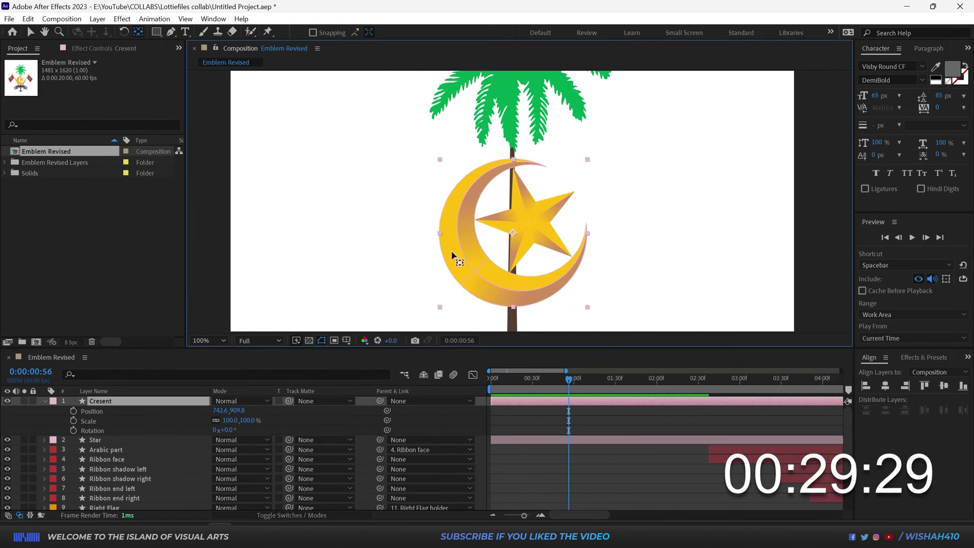
key("y")
key("v")
key("ctrl+v")
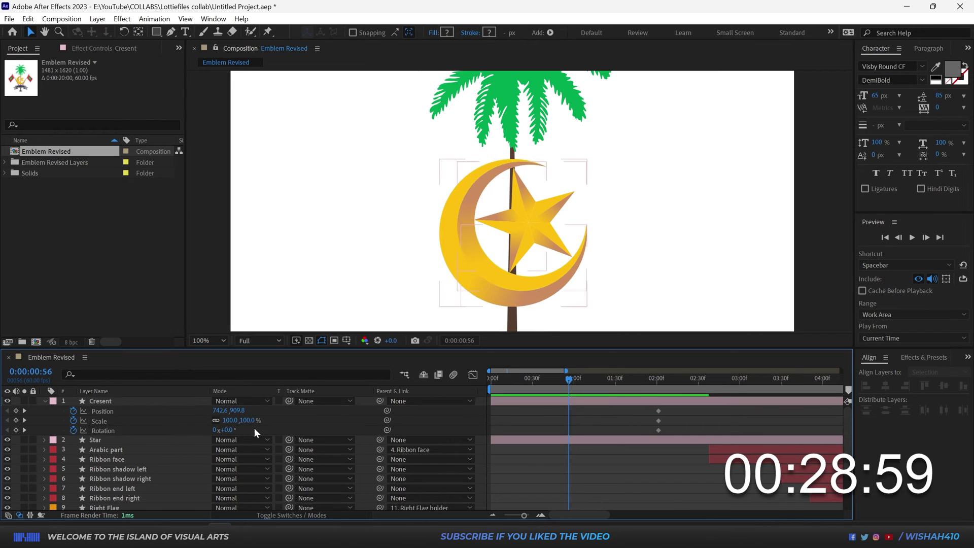
left_click_drag(486, 383, 566, 379)
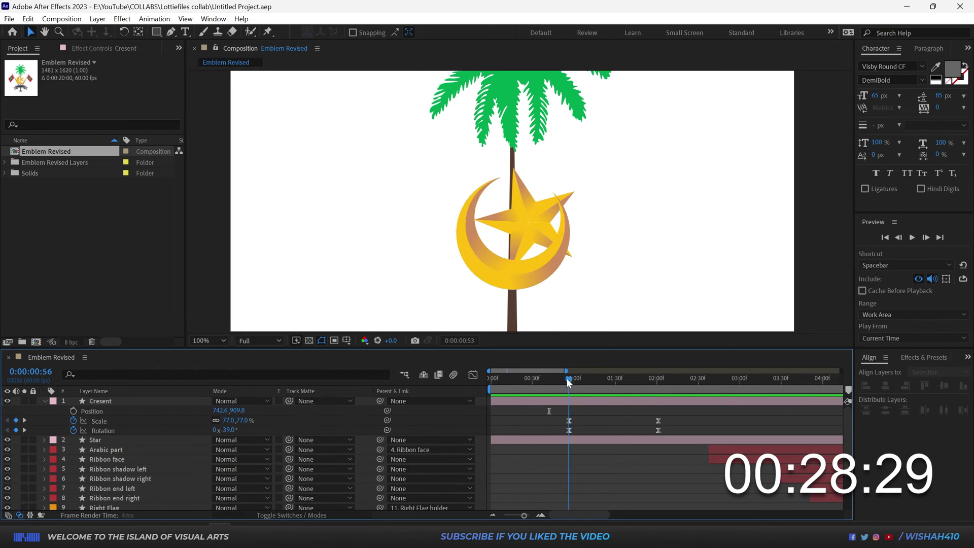
key("F9")
Step: Give the crescent a -55° starting rotation and preview it
type("-55")
key("Return")
key("F2")
key("u")
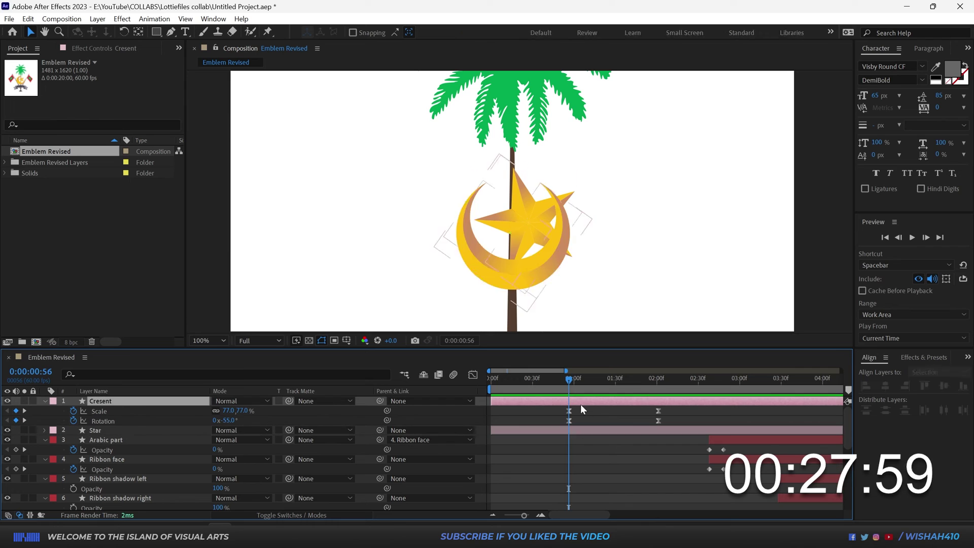
key("Page_Up")
key("Page_Up")
key("Page_Up")
key("Page_Up")
key("Page_Up")
key("Page_Up")
key("F2")
key("Page_Up")
key("Page_Up")
key("Page_Up")
key("Page_Up")
key("Page_Up")
key("Page_Up")
key("Page_Up")
key("space")
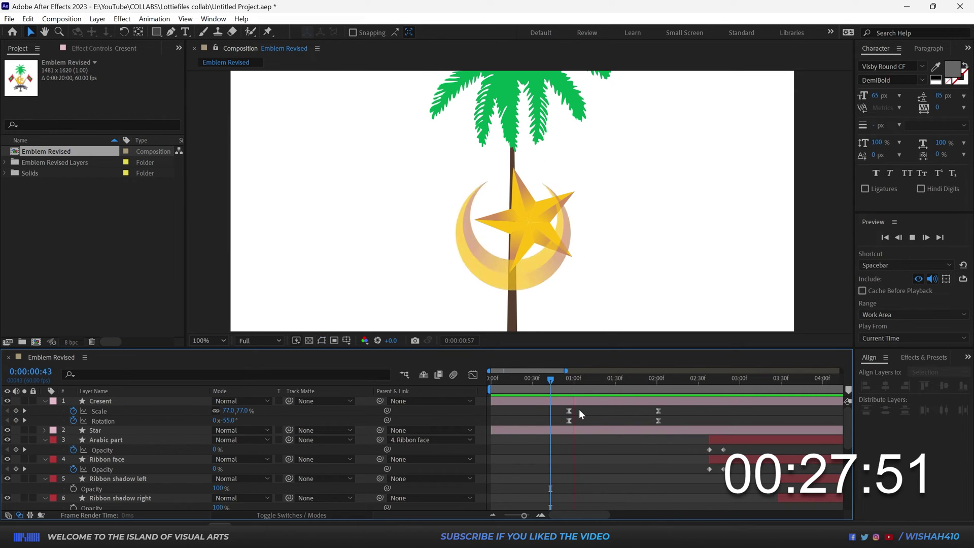
Step: Shift the Star layer to start later and preview the crescent and star appearing
left_click(540, 381)
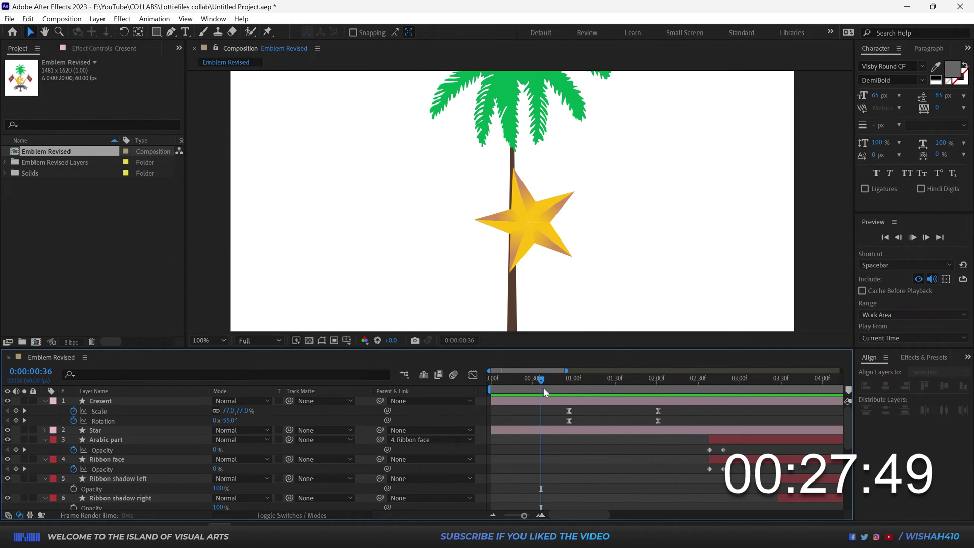
key("space")
left_click(95, 430)
key("u")
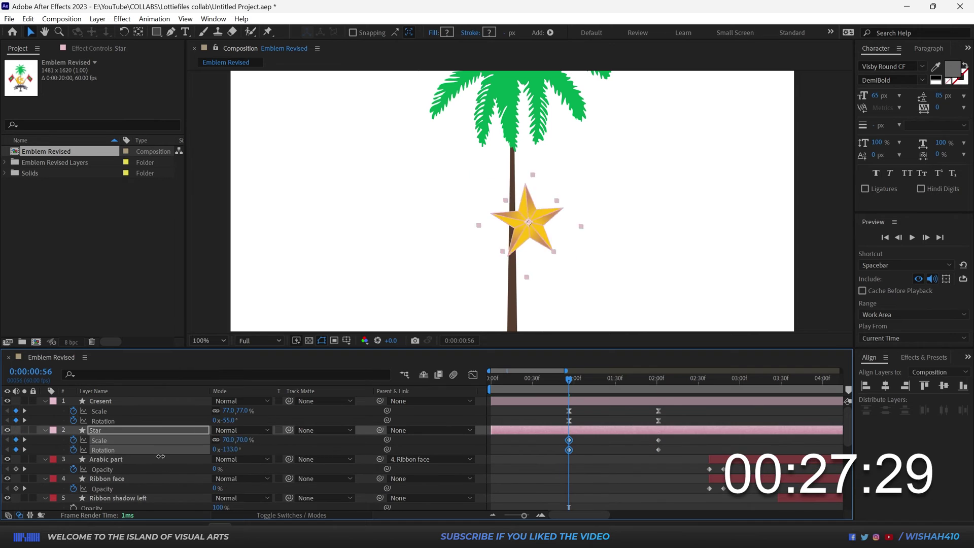
left_click(536, 425)
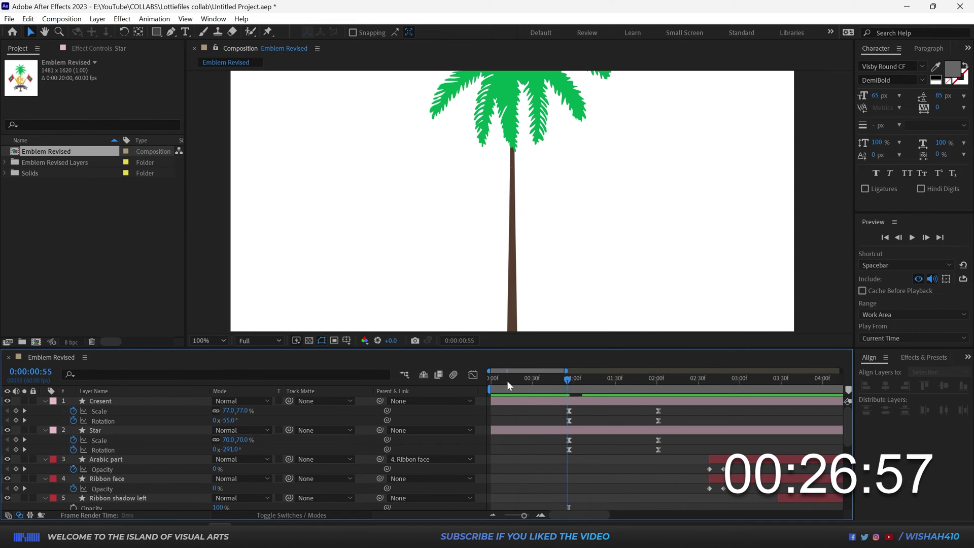
left_click_drag(507, 380, 528, 379)
left_click_drag(511, 431, 559, 431)
key("space")
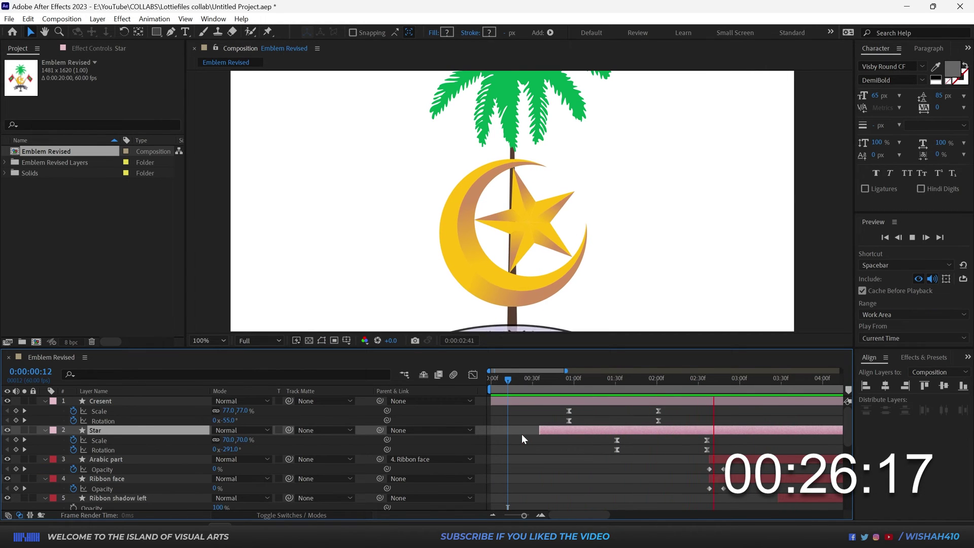
left_click(531, 383)
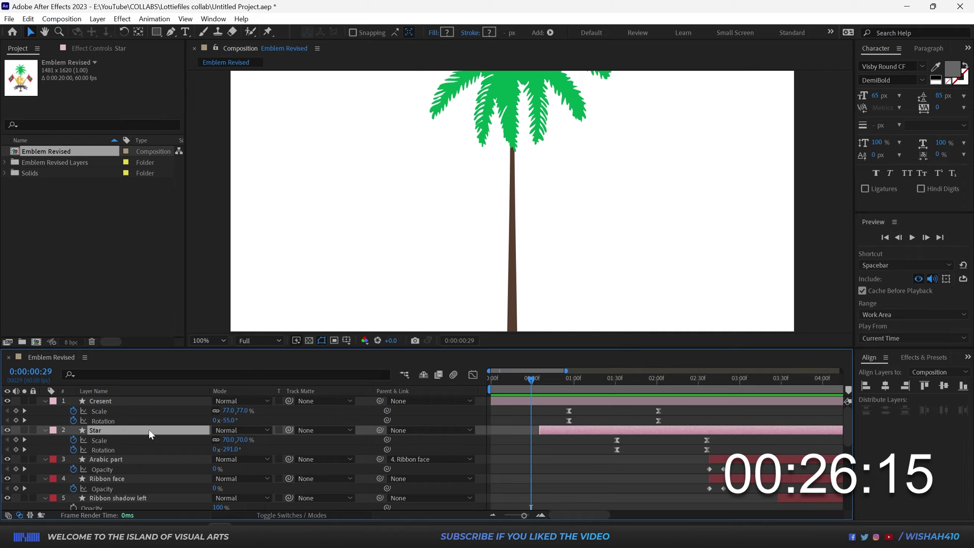
key("ctrl+a")
Step: Collapse the layer properties and scrub to preview the palm trunk and leaves appearing
left_click(45, 401)
left_click(565, 443)
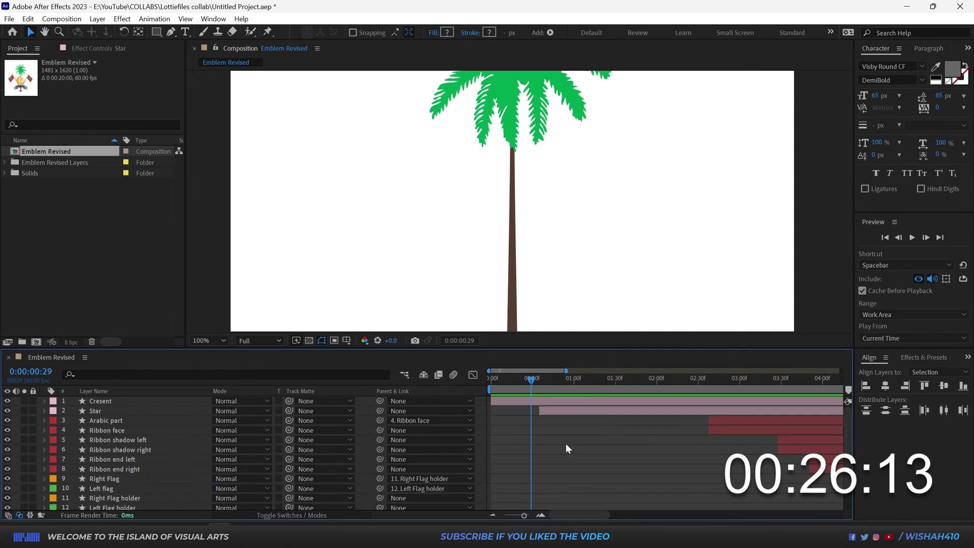
scroll(490, 271, "down", 2)
scroll(490, 270, "down", 1)
scroll(500, 307, "up", 1)
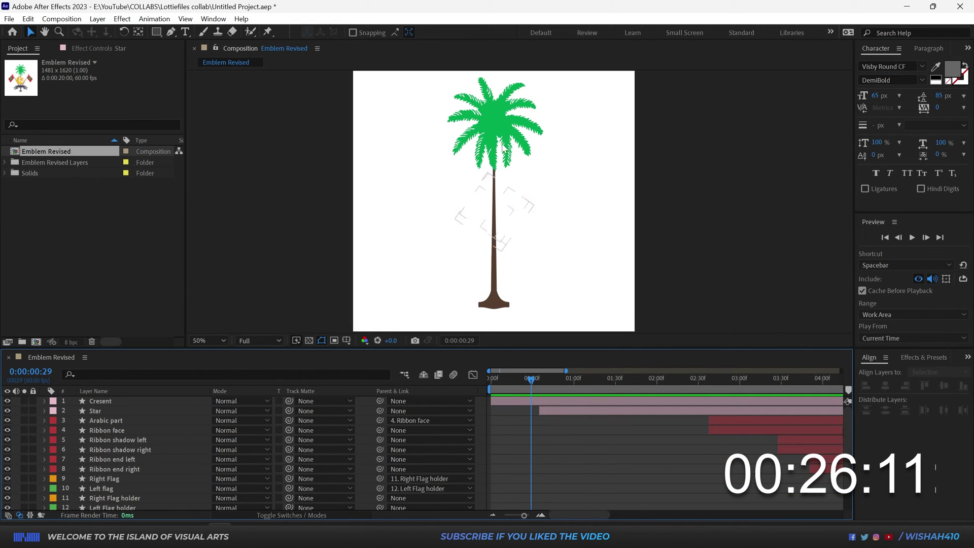
left_click(494, 301)
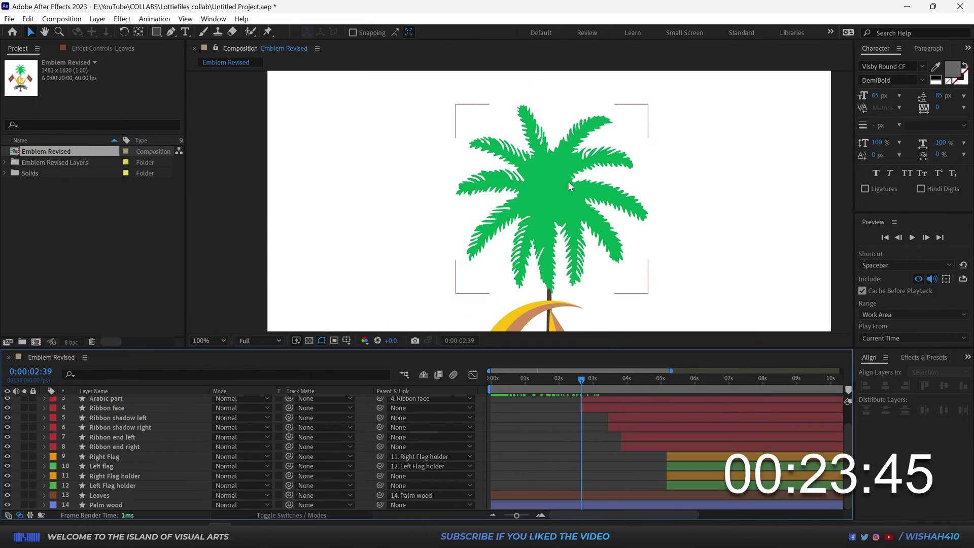
left_click(532, 227)
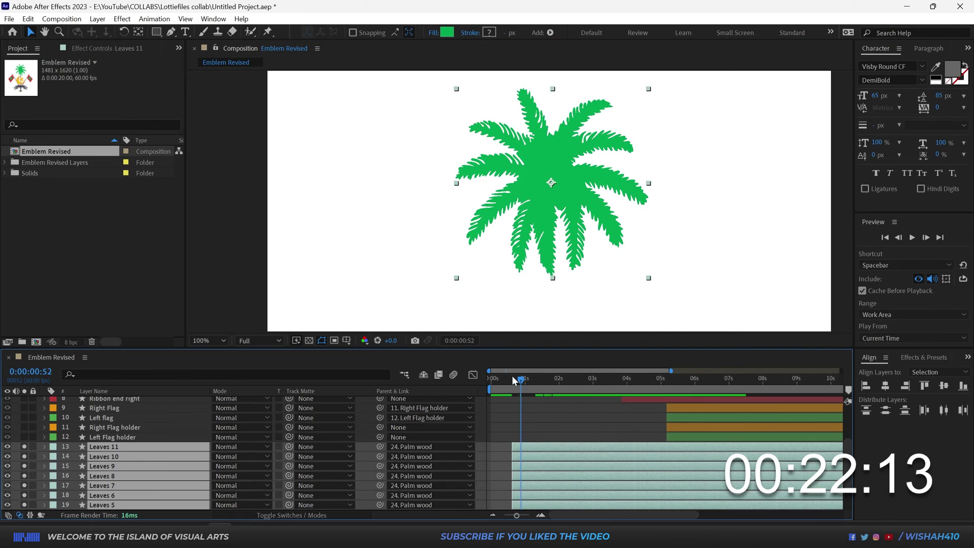
left_click_drag(513, 377, 558, 388)
left_click(589, 429)
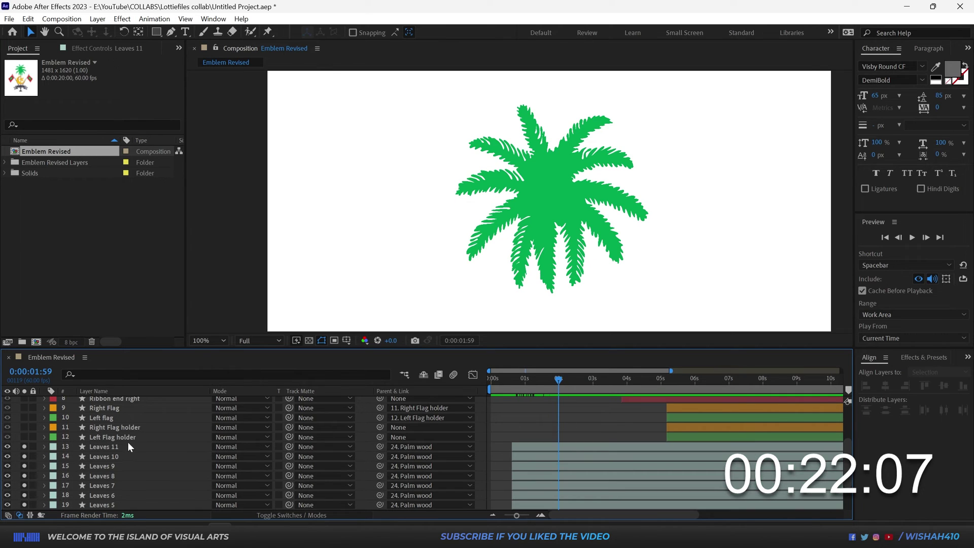
scroll(132, 453, "down", 2)
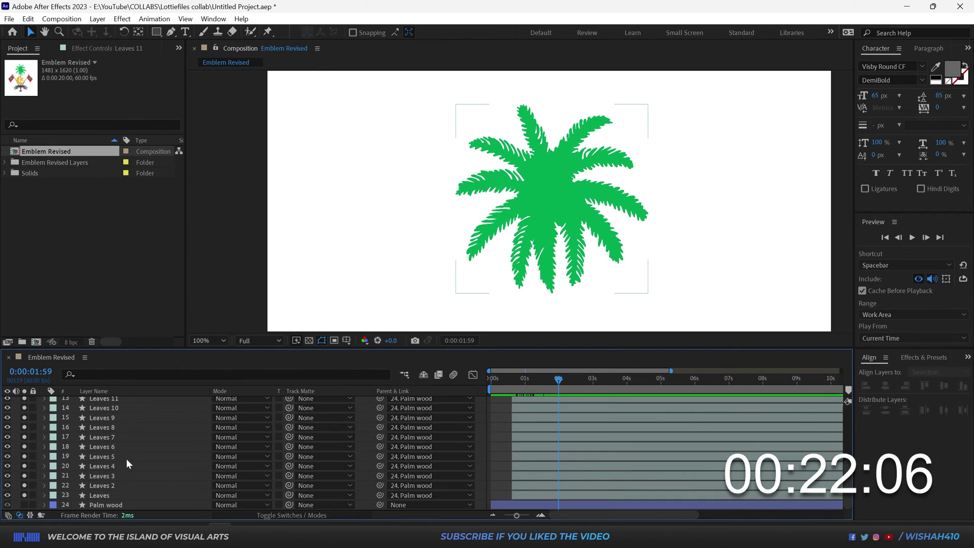
Step: Drag the Leaves path's edge and tip points to make the leaf tip broader and rounder
double_click(108, 490)
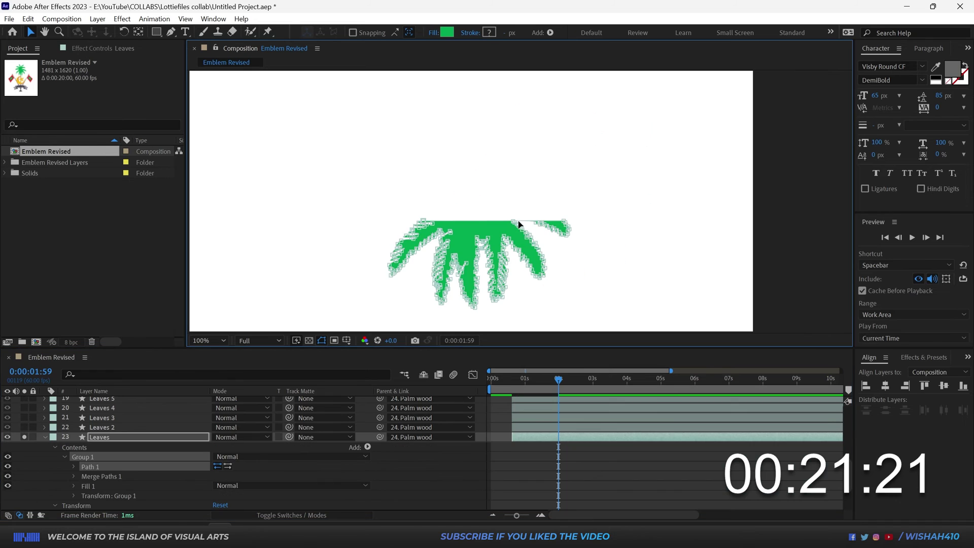
scroll(492, 272, "up", 2)
left_click_drag(698, 134, 644, 191)
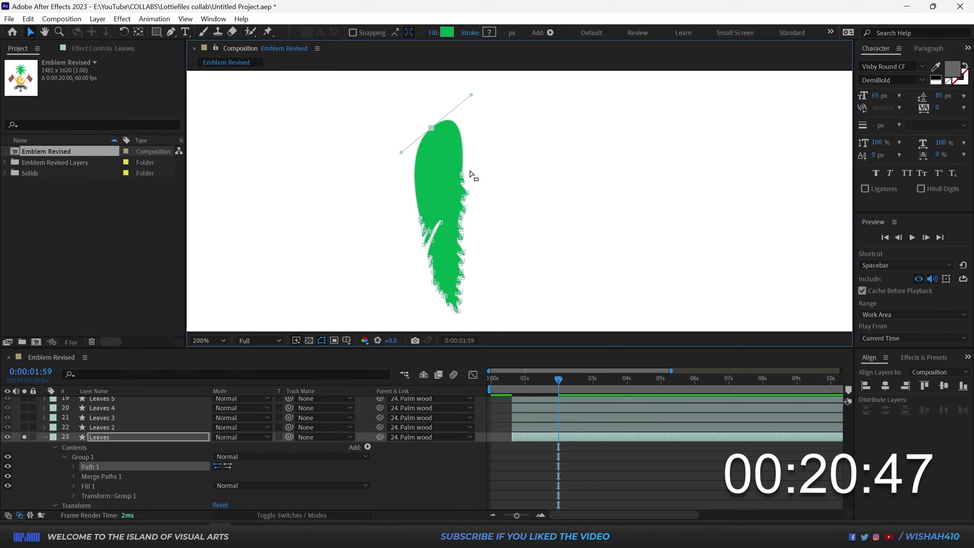
left_click_drag(463, 177, 441, 122)
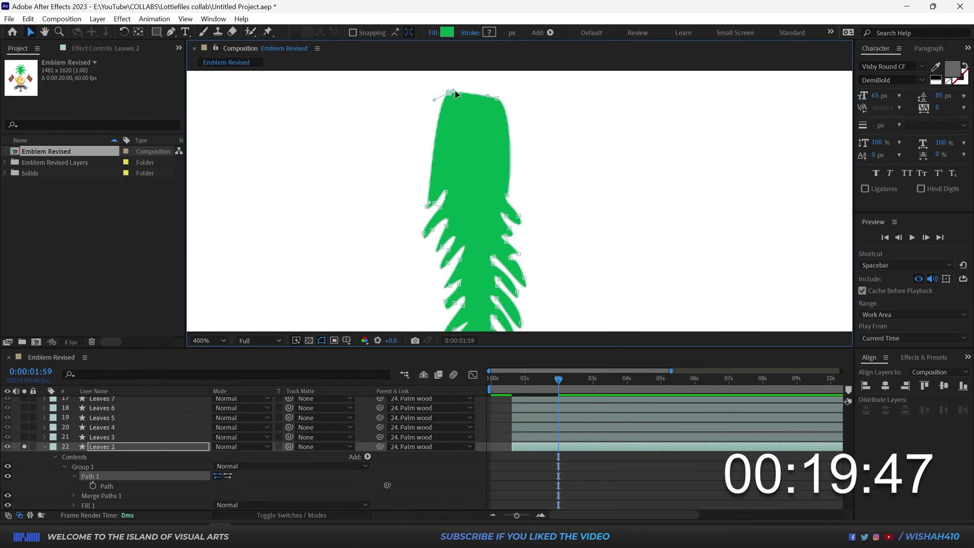
left_click_drag(455, 94, 477, 83)
left_click_drag(426, 102, 412, 111)
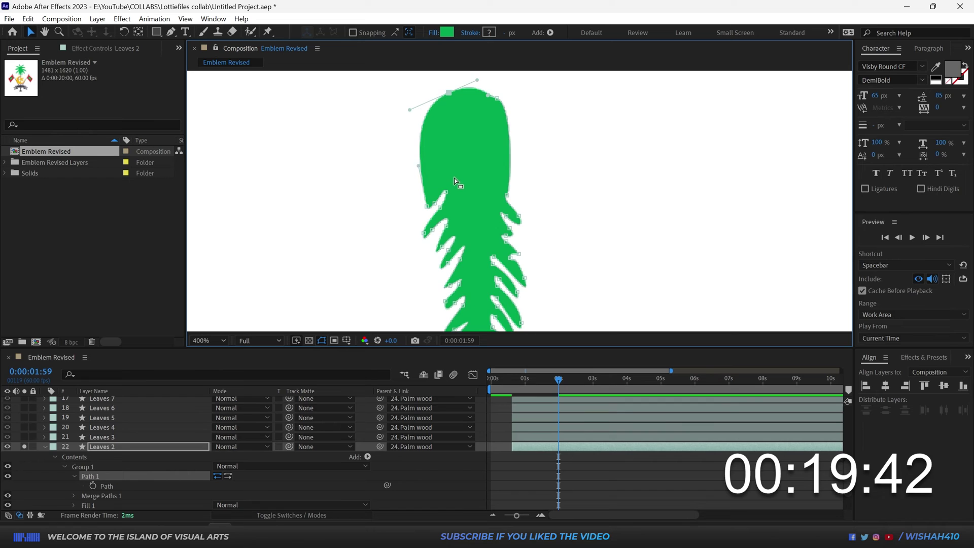
scroll(466, 179, "down", 2)
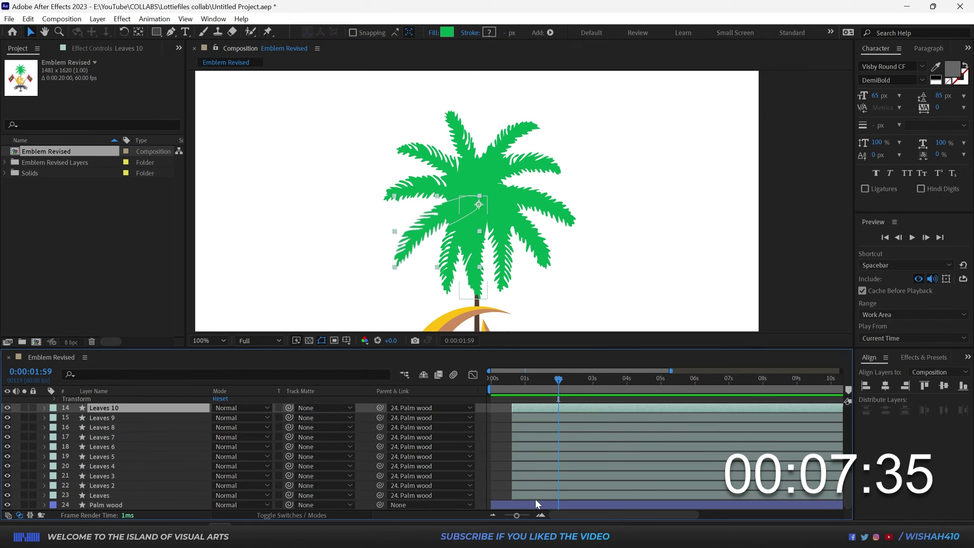
Step: Adjust Leaves 9's anchor point, then select Leaves 10 through Leaves just before 2 seconds
left_click(537, 482, "shift")
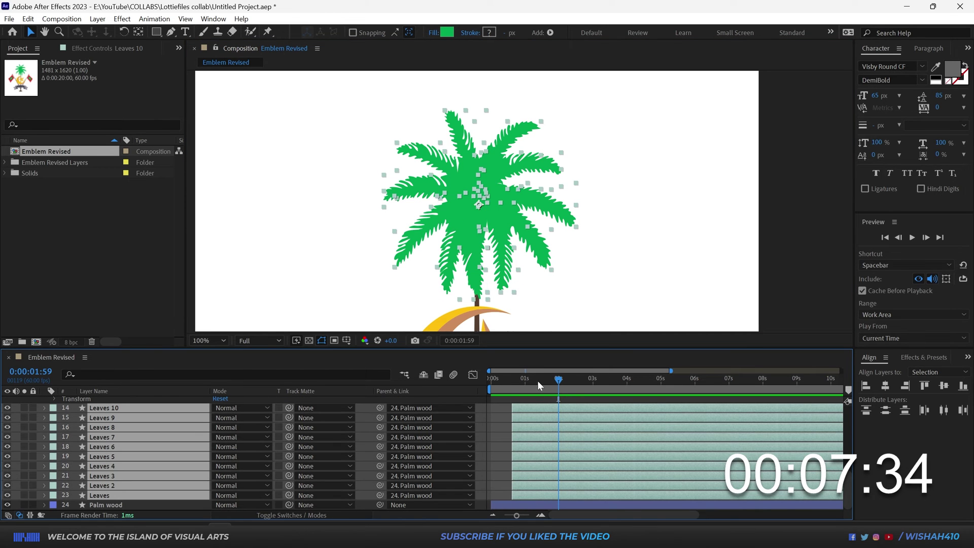
mouse_move(556, 396)
left_mouse_down()
mouse_move(496, 391)
mouse_move(561, 392)
left_mouse_up()
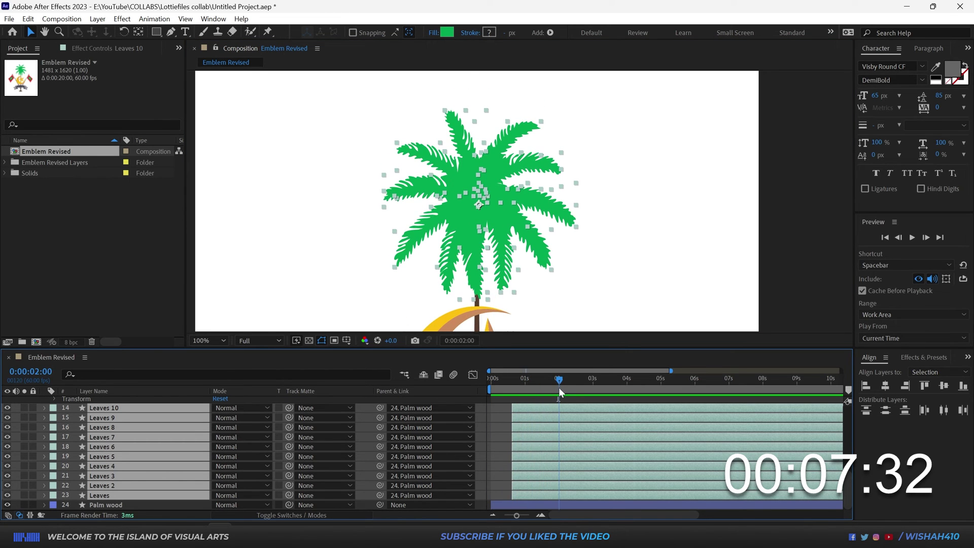
left_click(570, 395)
left_click(555, 417)
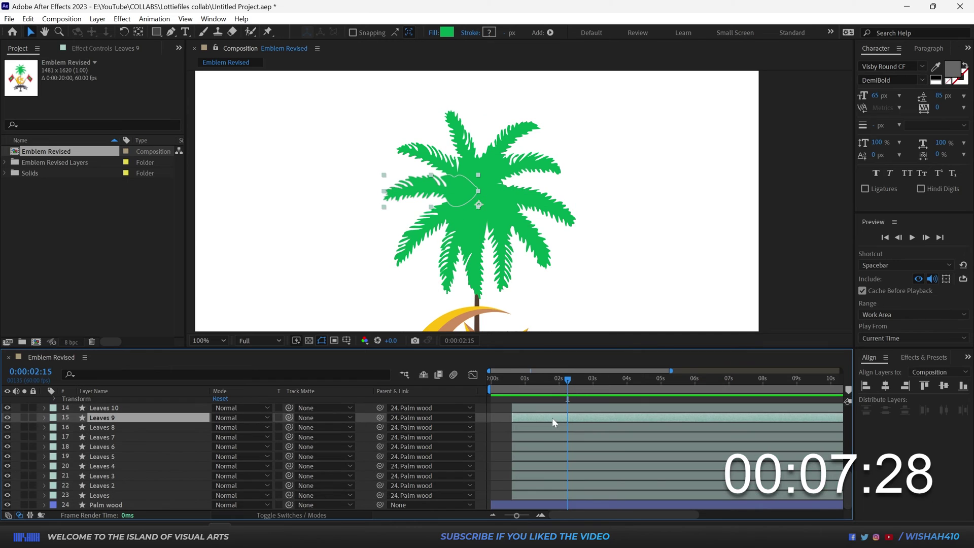
left_click(138, 32)
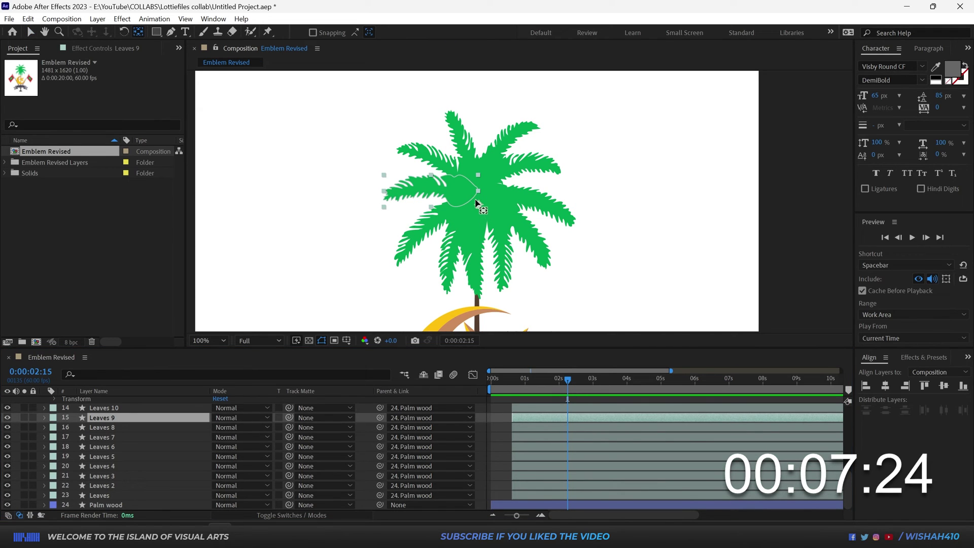
left_click(30, 32)
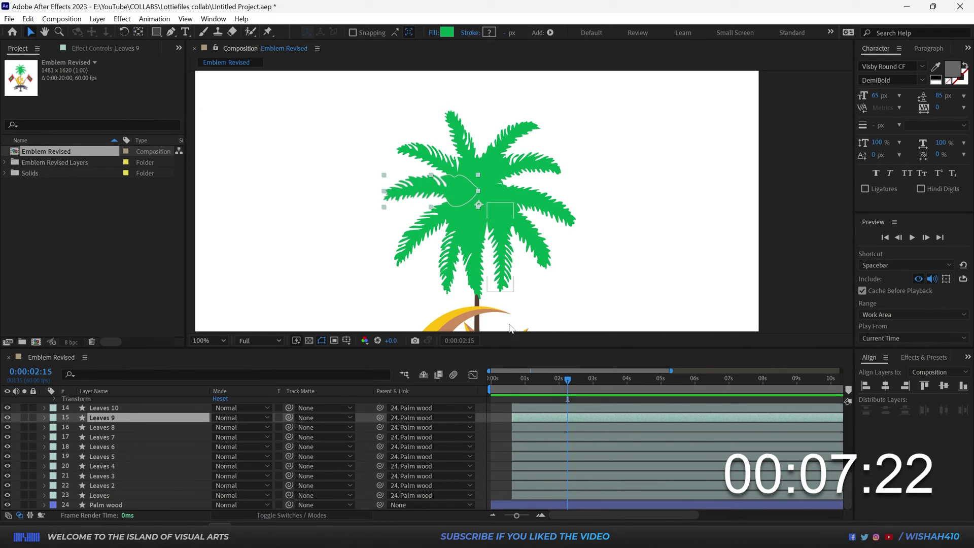
left_click_drag(502, 404, 545, 497)
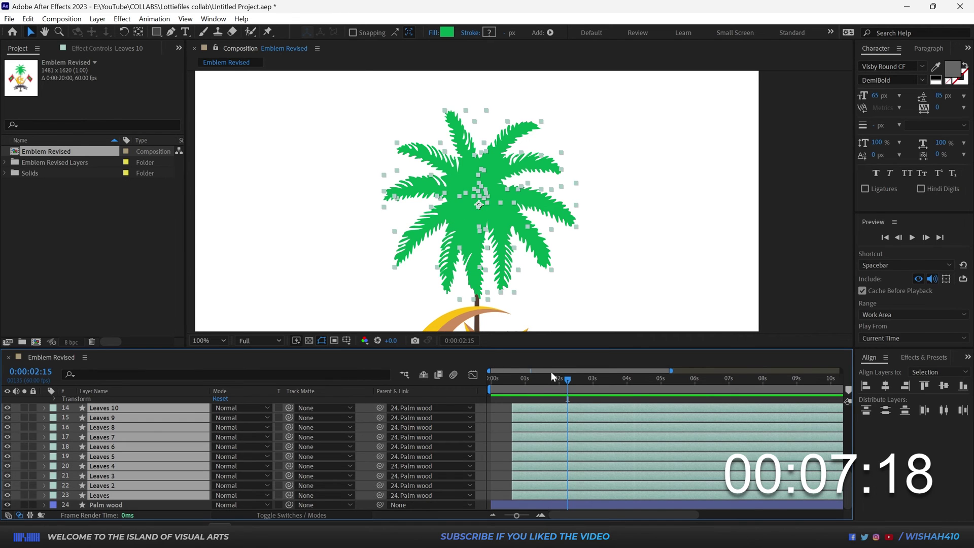
left_click_drag(550, 385, 560, 390)
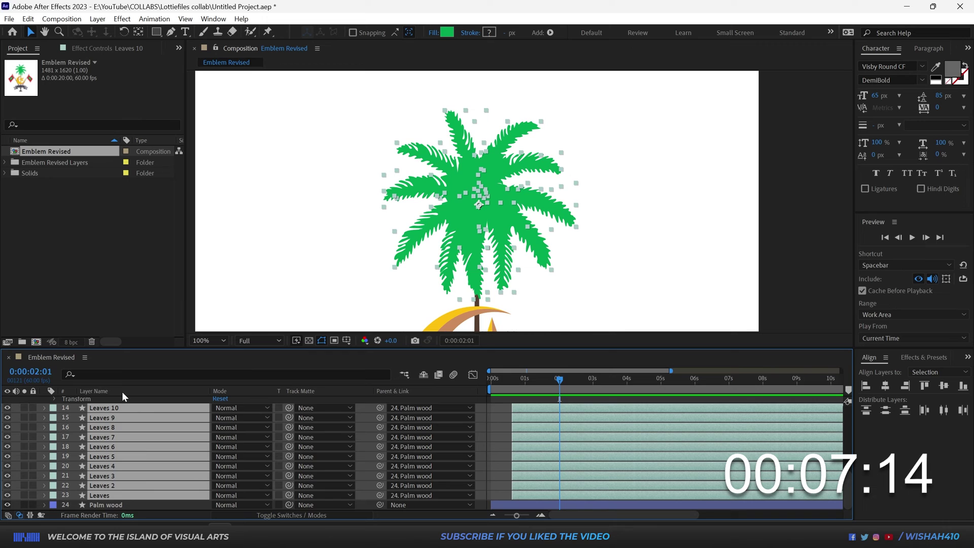
Step: Add Rotation keyframes to all the leaf layers and check the pose at 1:08
key("r")
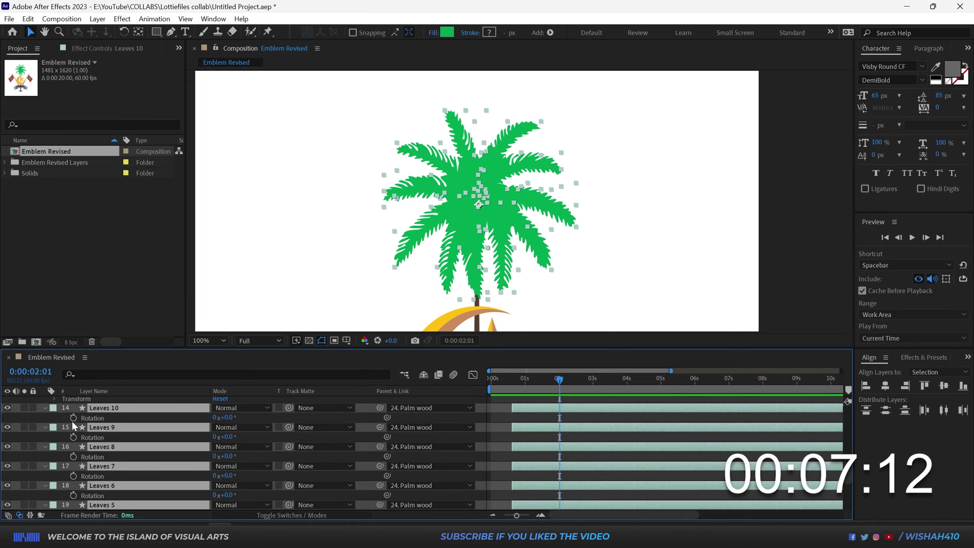
left_click(73, 418)
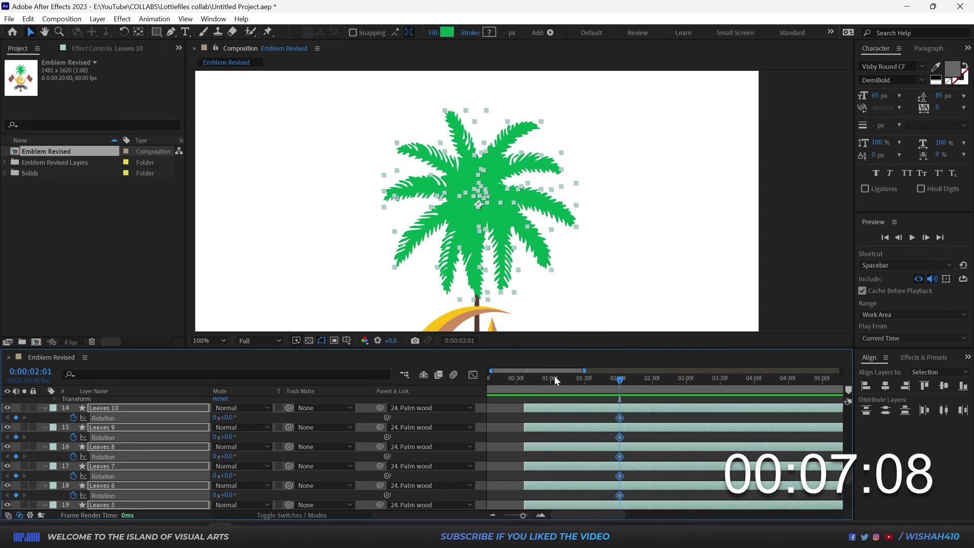
left_click(530, 384)
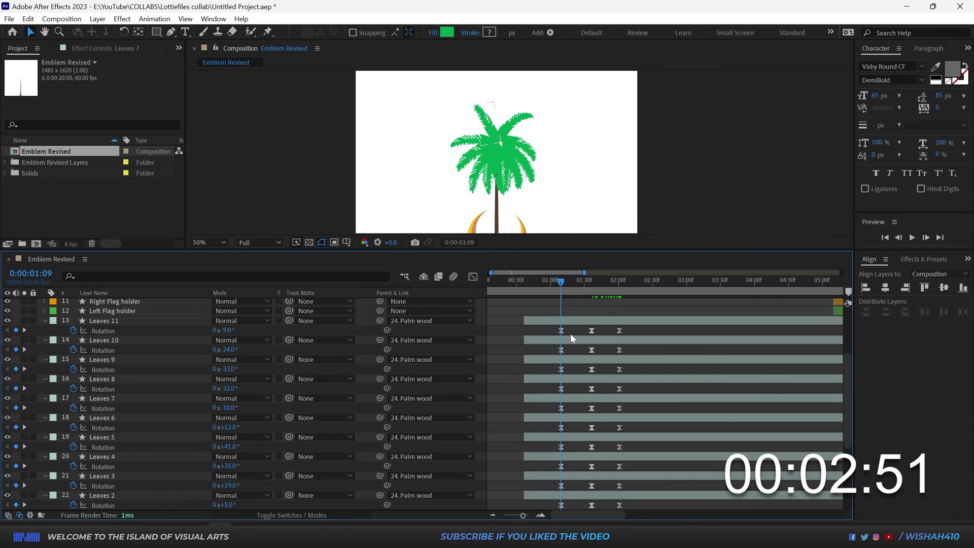
left_click(571, 339)
mouse_move(549, 281)
left_mouse_down()
mouse_move(560, 282)
mouse_move(559, 370)
left_mouse_up()
scroll(564, 351, "down", 5)
Step: Scrub to check the emblem, then shift Arabic part through Ribbon end right earlier
left_click(562, 378)
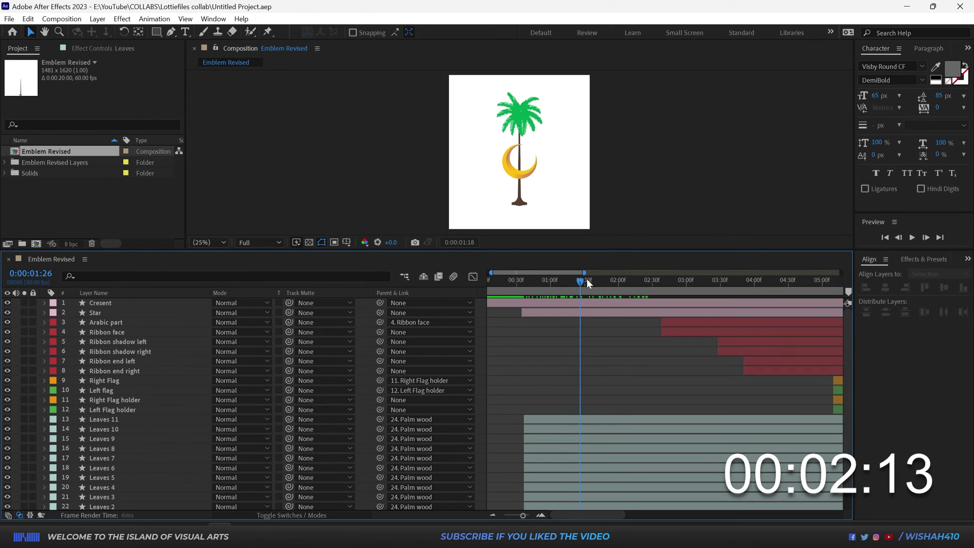
left_click_drag(587, 280, 640, 297)
left_click(688, 321)
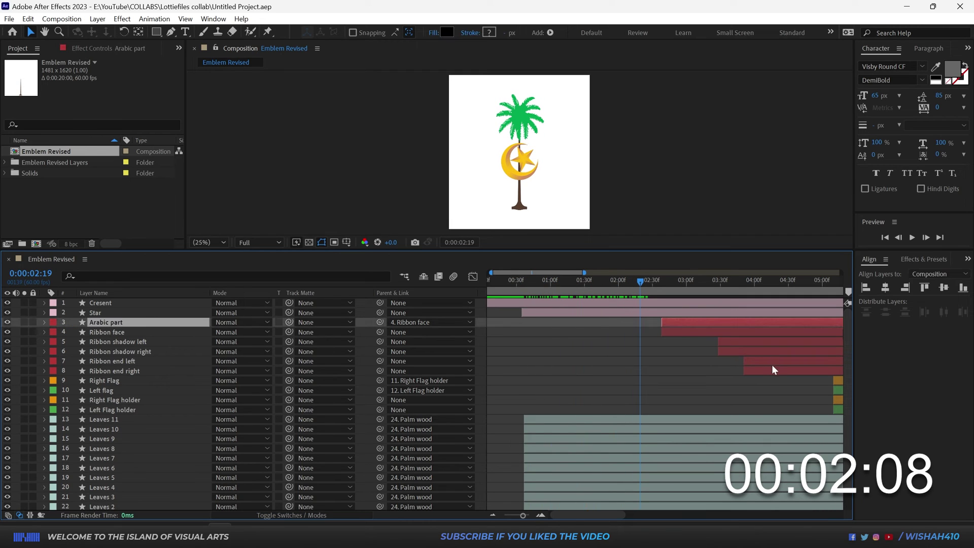
left_click(772, 369, "shift")
left_click_drag(772, 366, 715, 362)
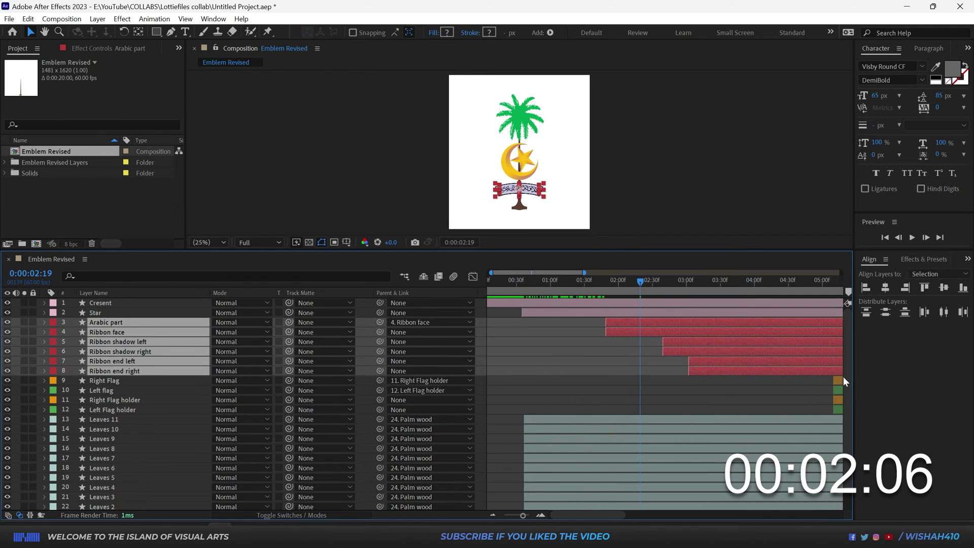
Step: Shift Right Flag through Left Flag holder to start around 4 seconds and replay
left_click(837, 379)
left_click(839, 409, "shift")
left_click_drag(839, 409, 723, 408)
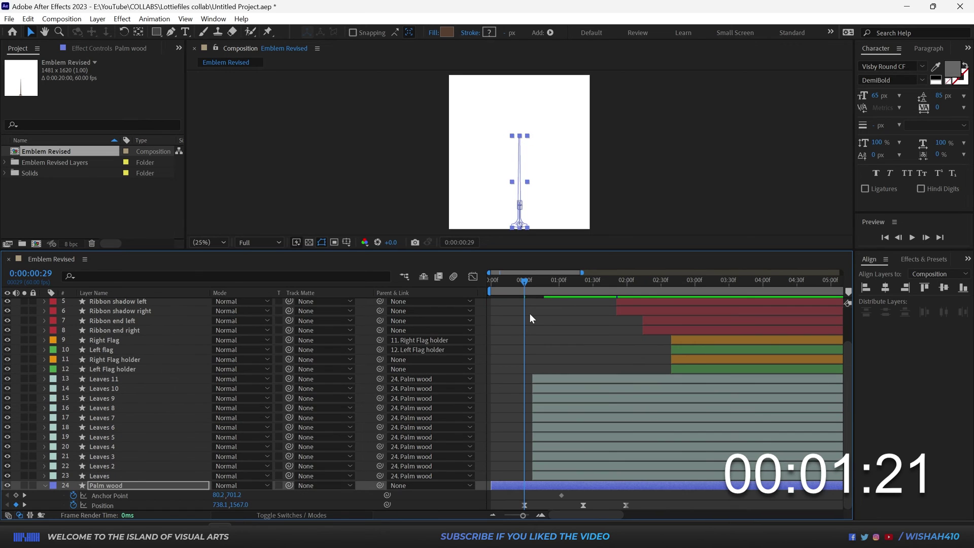
left_click(530, 314)
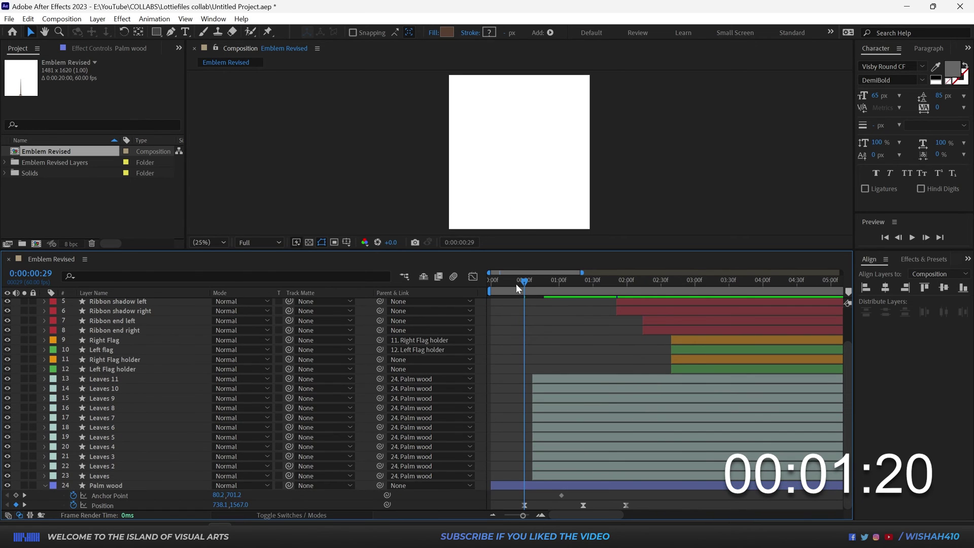
left_click_drag(516, 284, 732, 285)
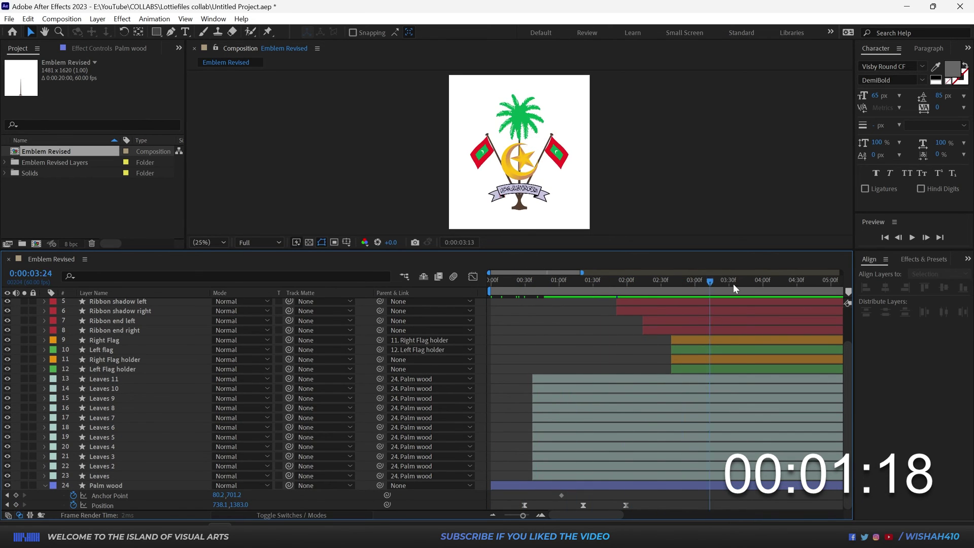
left_click(214, 19)
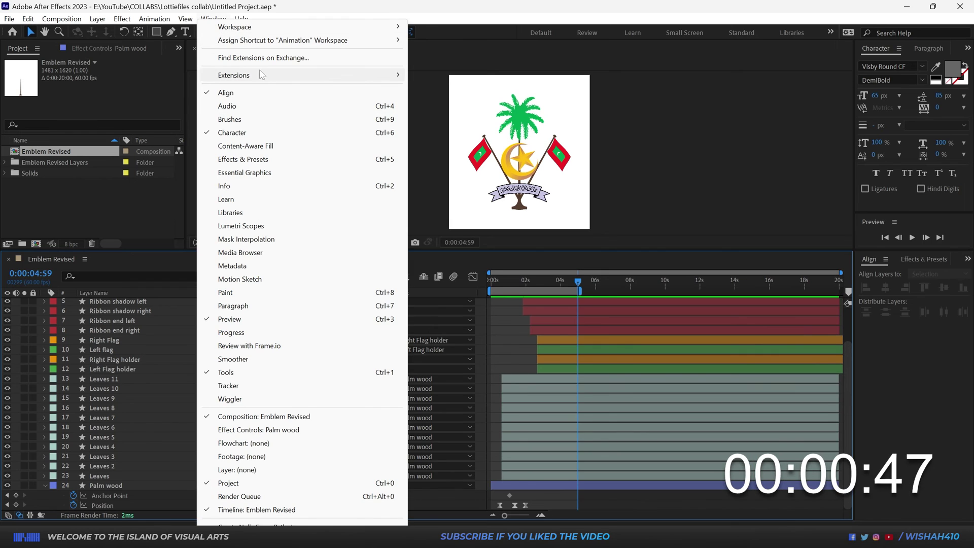
Step: Open the LottieFiles extension panel from Window > Extensions to preview Emblem Revised
mouse_move(261, 75)
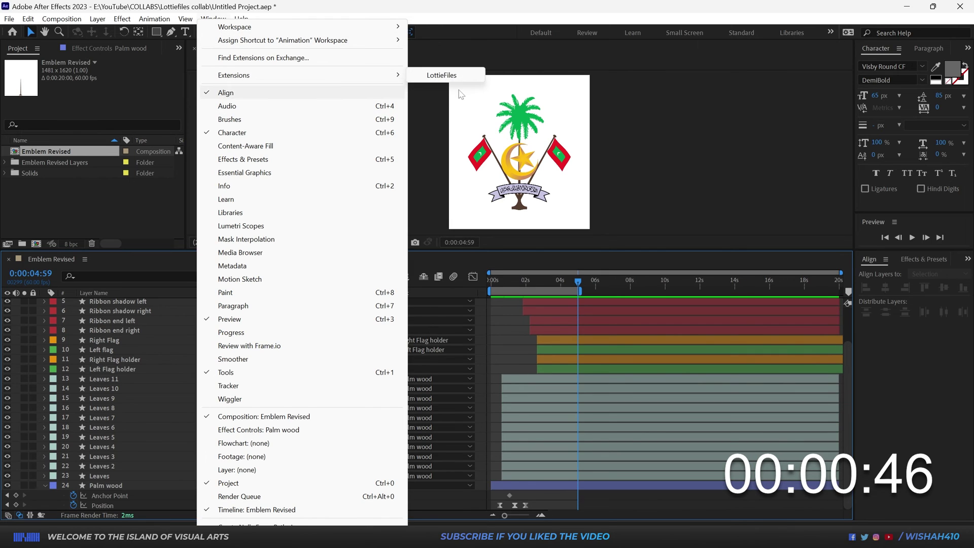
left_click(456, 76)
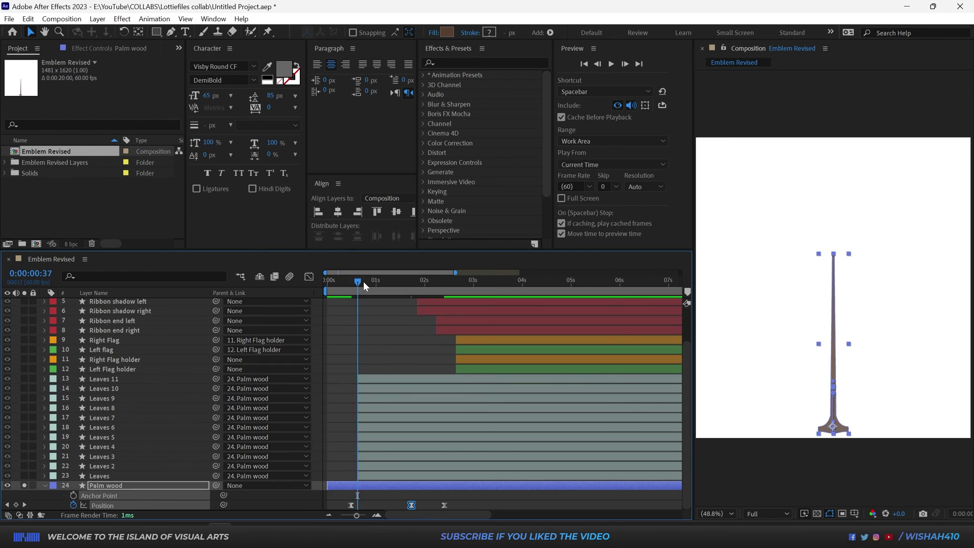
Step: Change the Palm wood Position keyframe's behaviour from its context menu
right_click(411, 506)
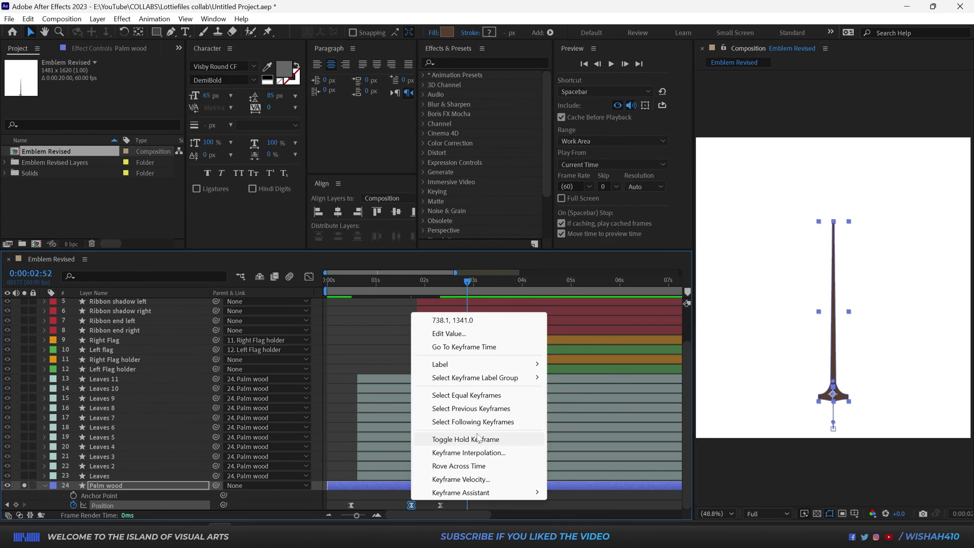
left_click(478, 439)
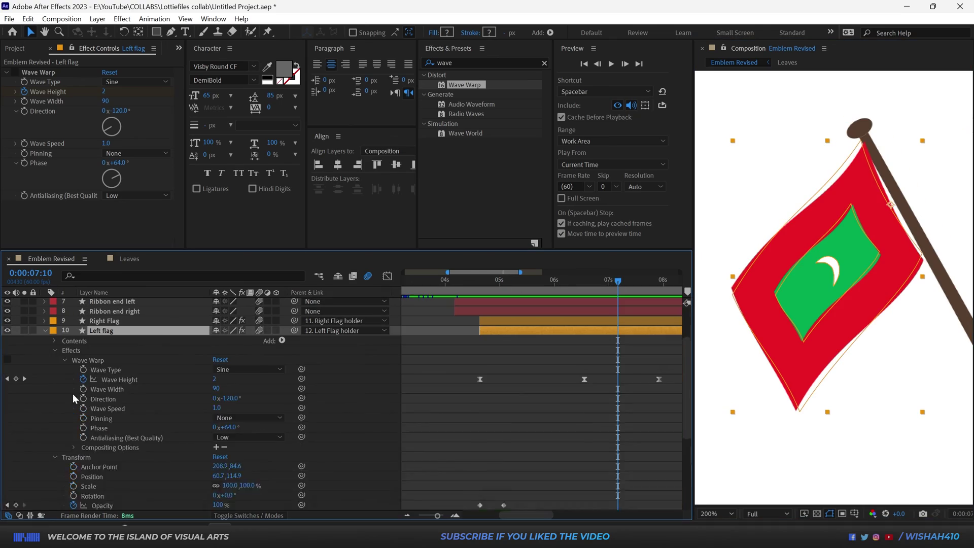
Step: Select the Twist Center property on the Left flag
left_click(107, 389)
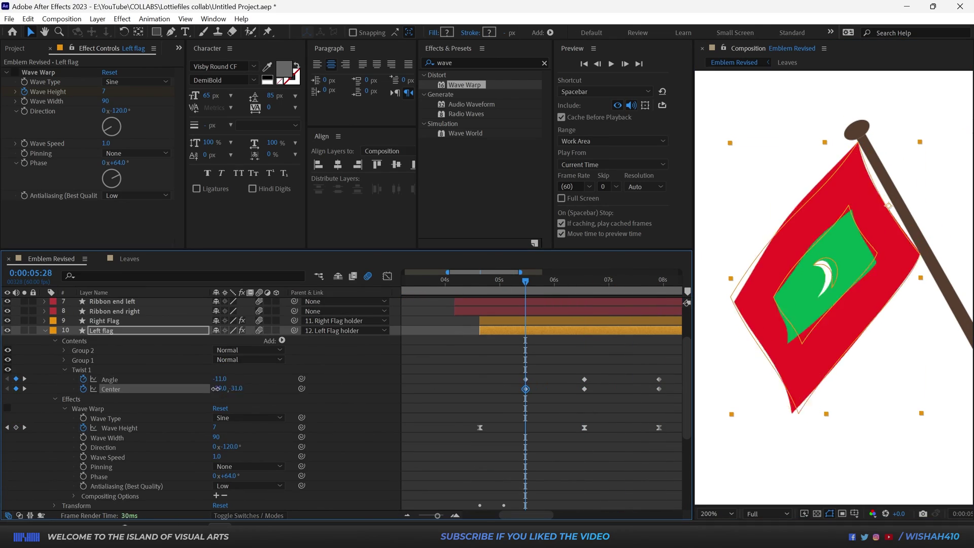